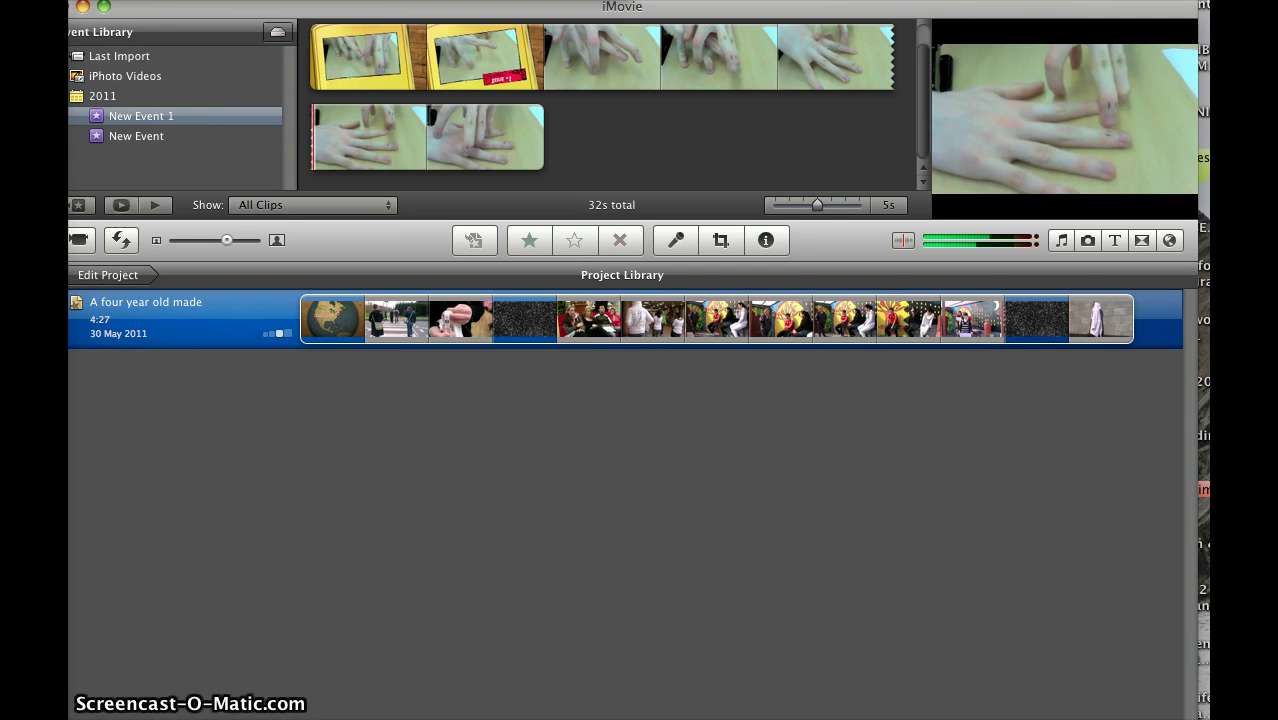
# - Try importing MOV020.MOD through iMovie's Import Movies dialog, then cancel the import
pyautogui.click(120, 2)
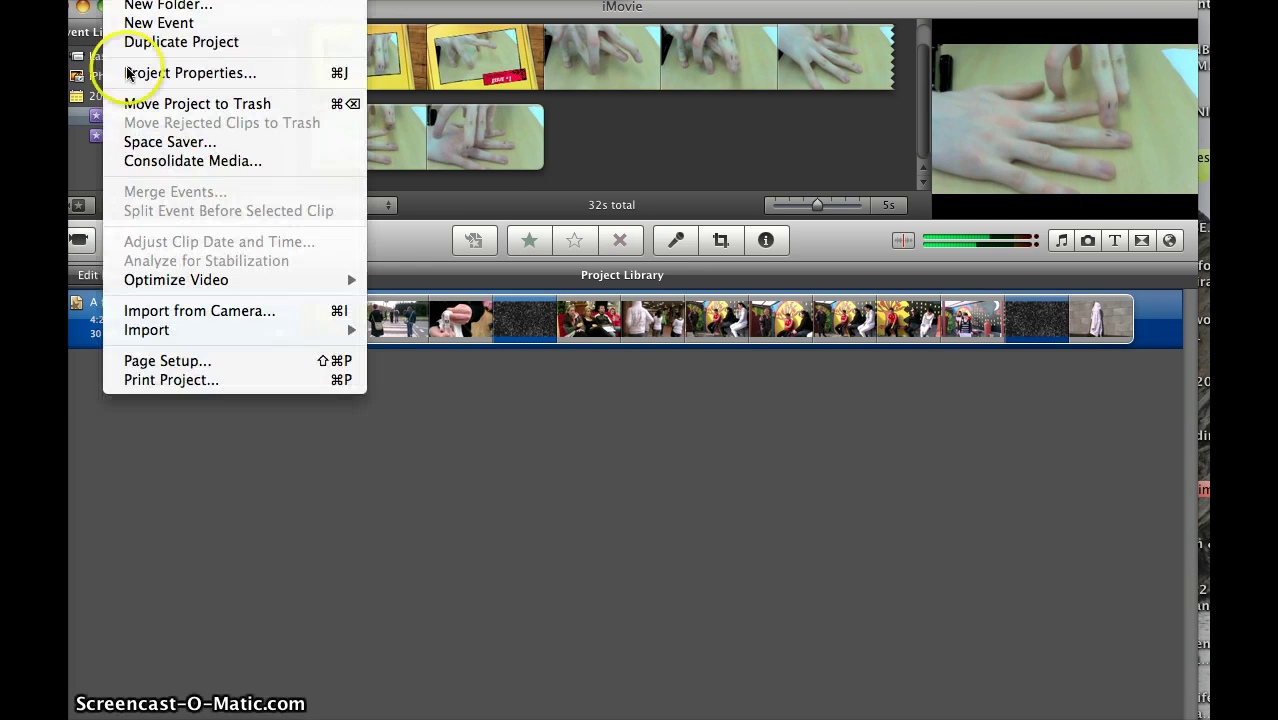
pyautogui.moveTo(144, 330)
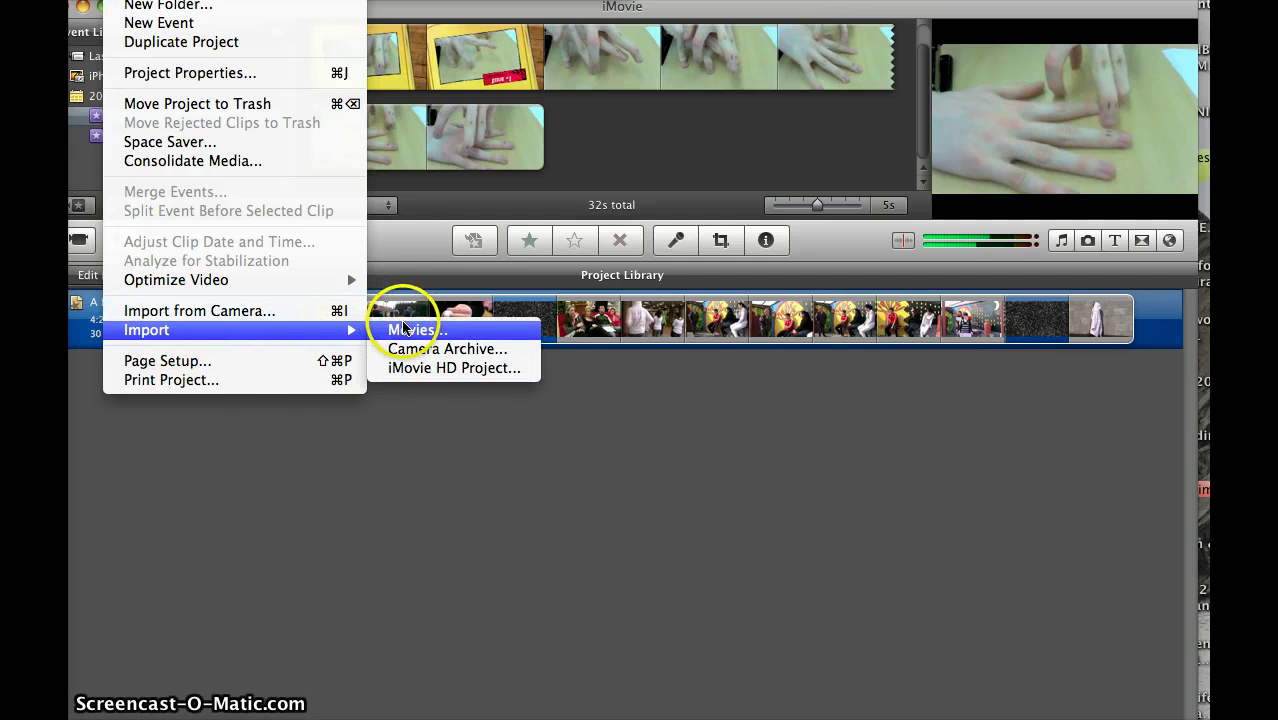
pyautogui.click(414, 330)
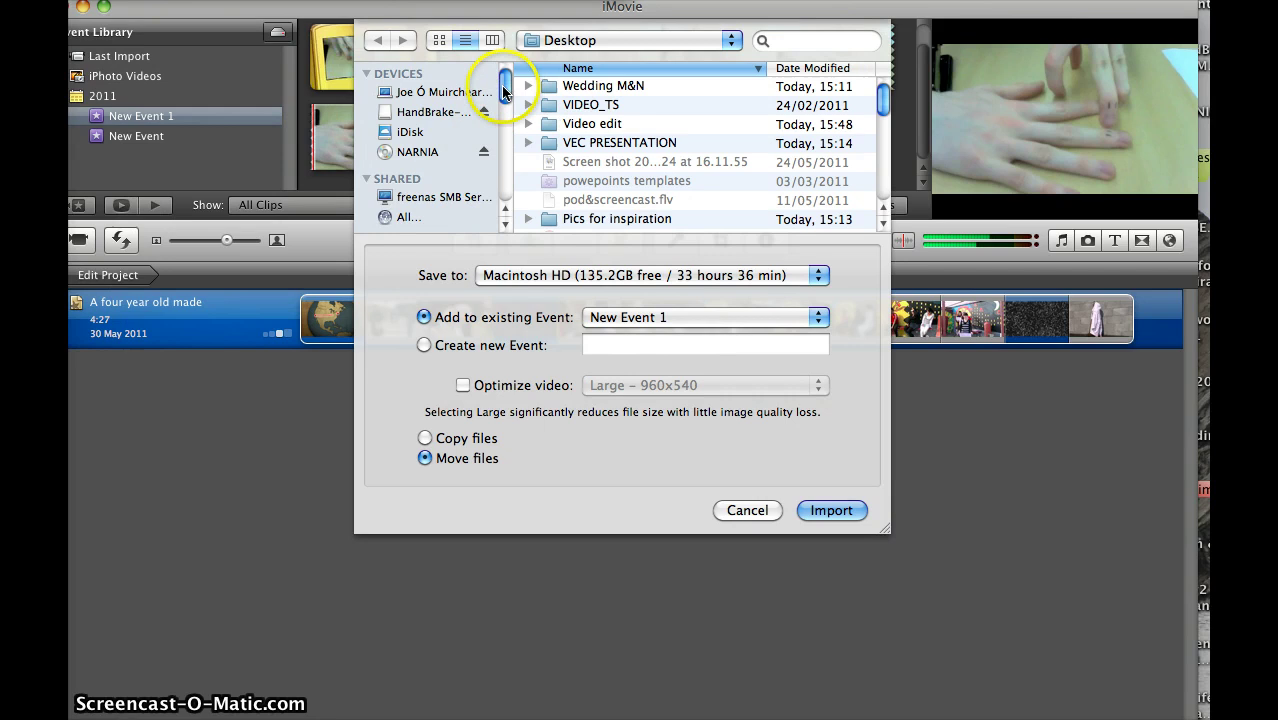
pyautogui.moveTo(501, 86); pyautogui.dragTo(505, 135)
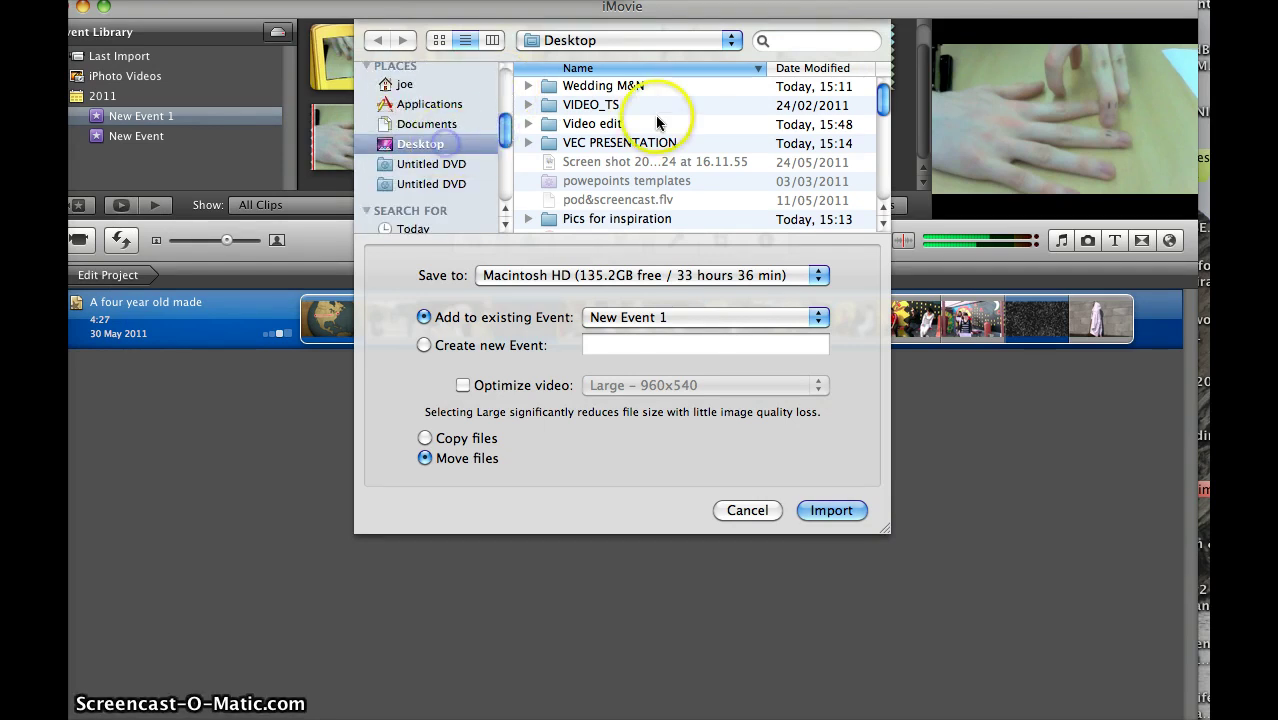
pyautogui.scroll(-1, 657, 120)
pyautogui.scroll(-3, 657, 120)
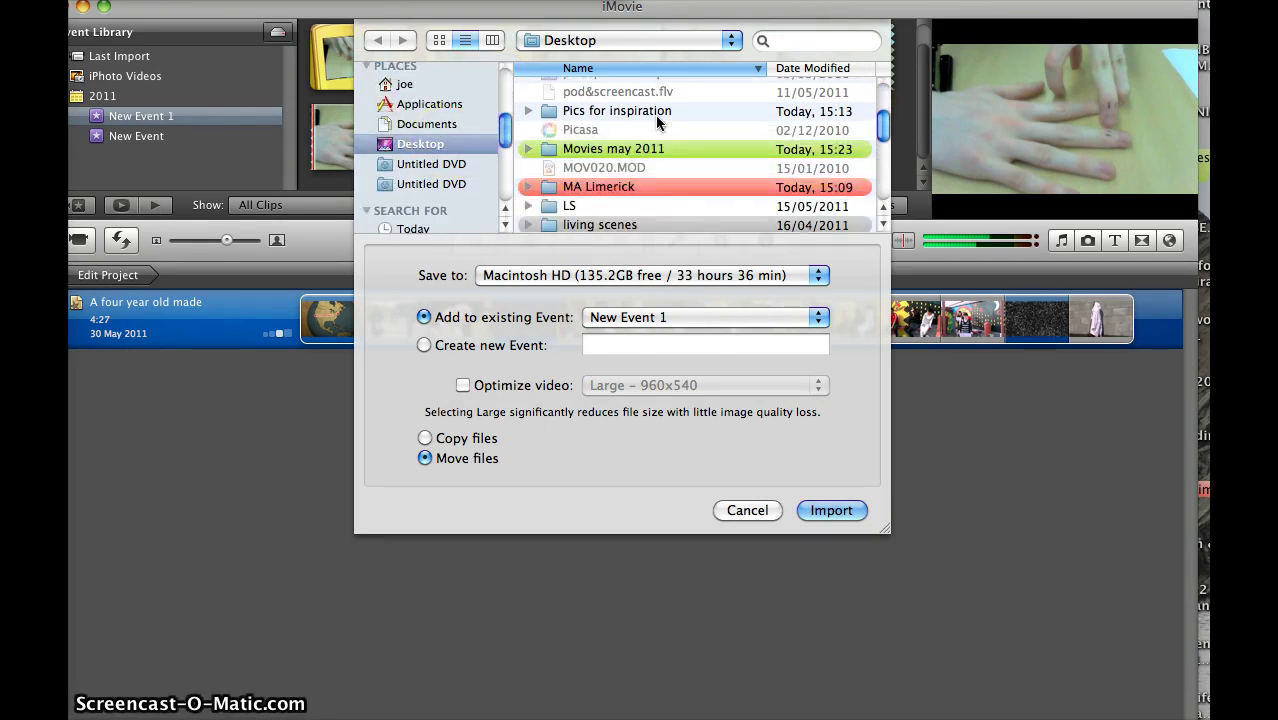
pyautogui.click(622, 165)
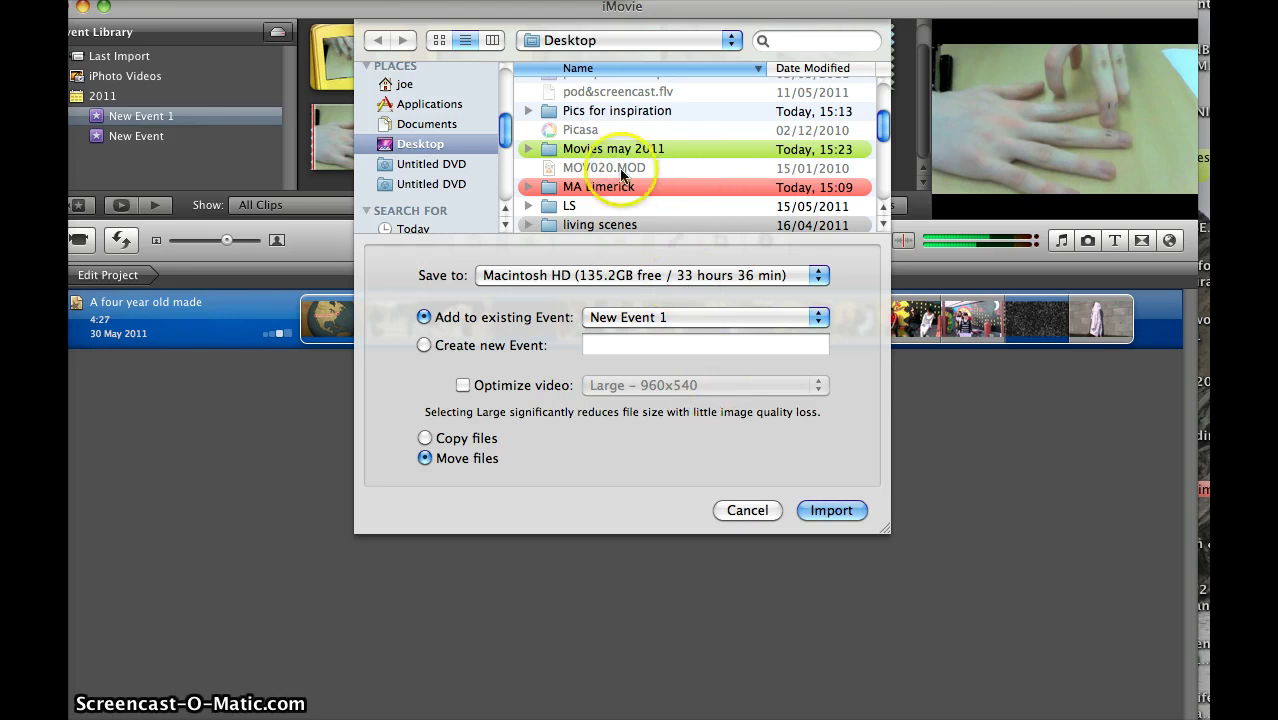
pyautogui.moveTo(602, 166); pyautogui.dragTo(590, 122)
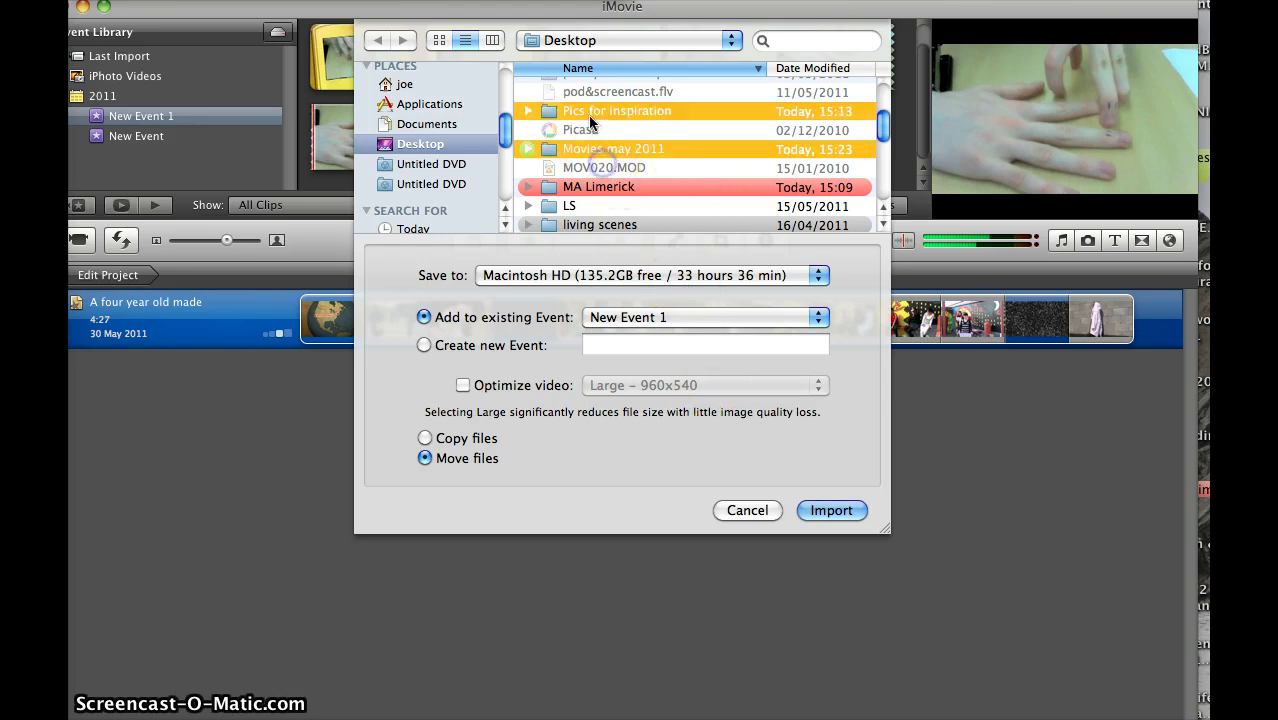
pyautogui.click(747, 510)
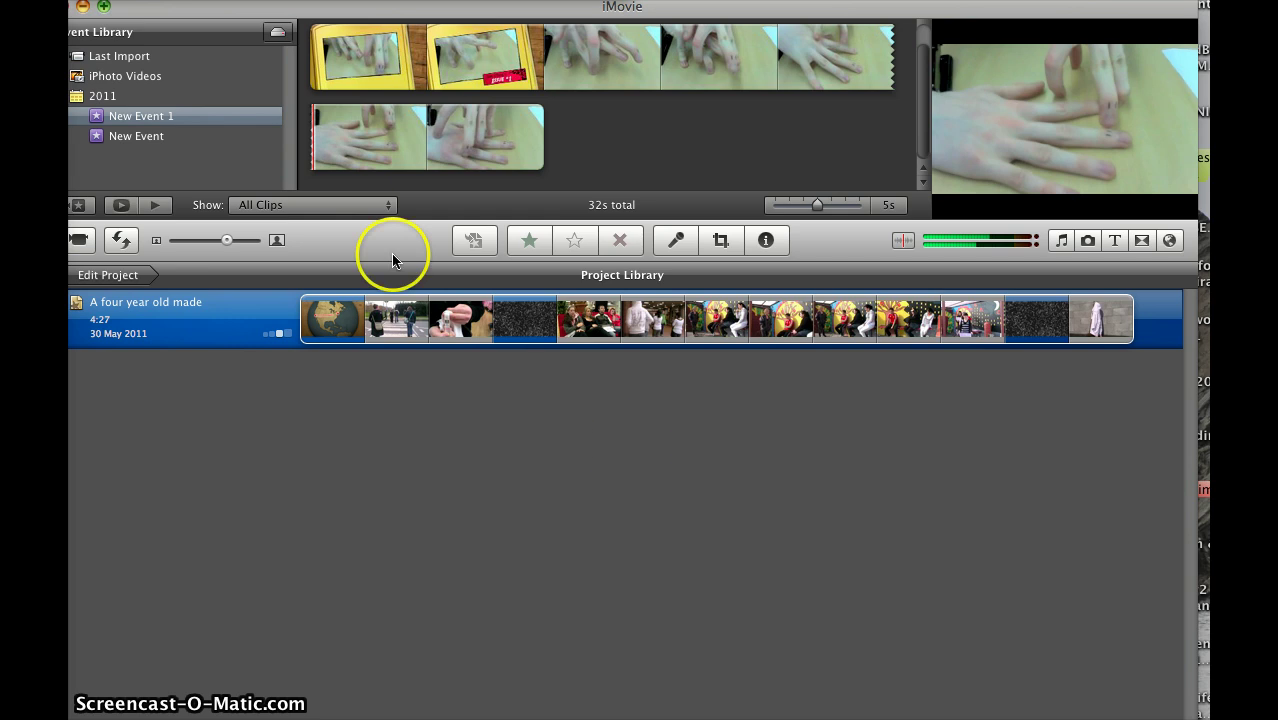
# - Minimize iMovie, launch HandBrake from the Dock and move its window up and left
pyautogui.click(83, 10)
pyautogui.click(128, 465)
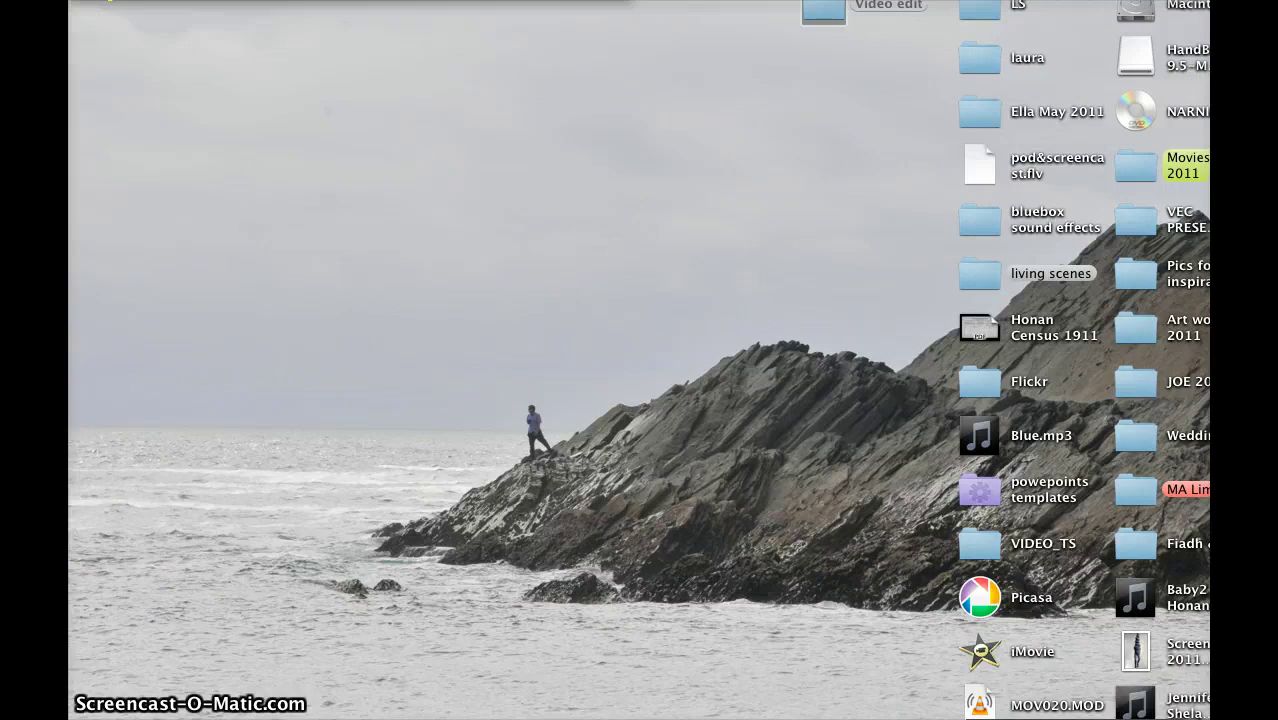
pyautogui.click(70, 537)
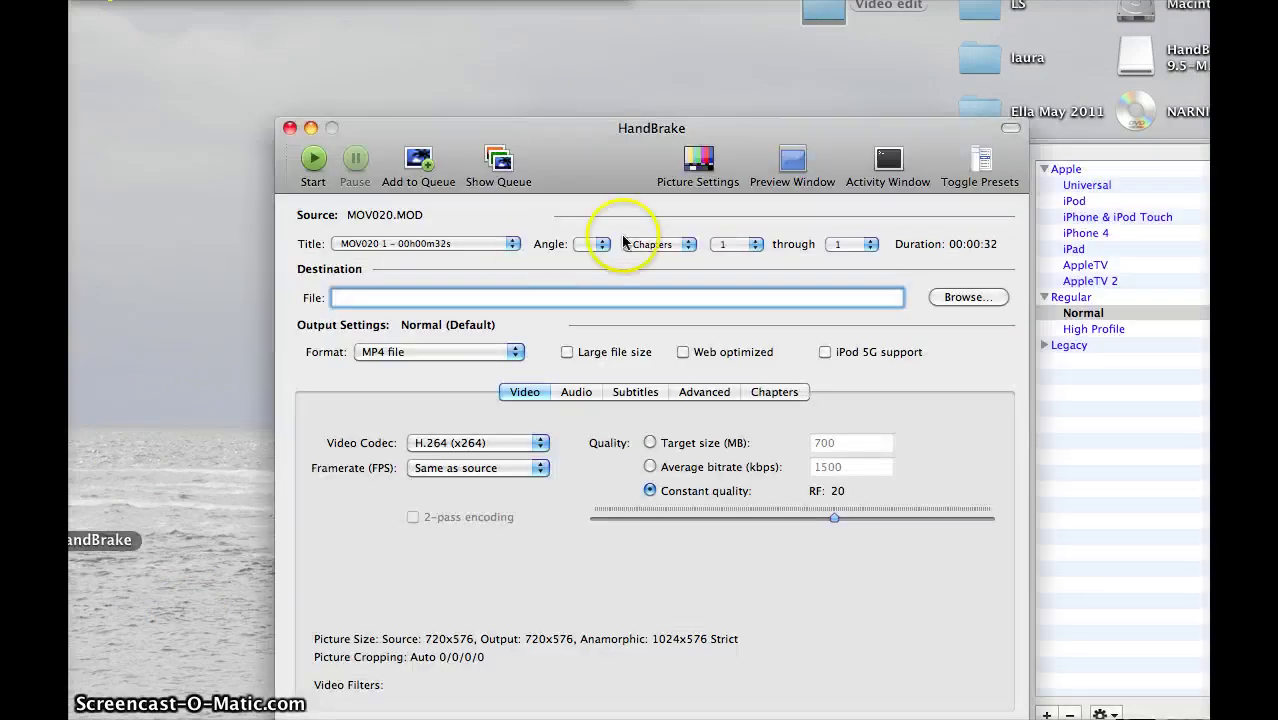
pyautogui.moveTo(617, 172); pyautogui.dragTo(445, 95)
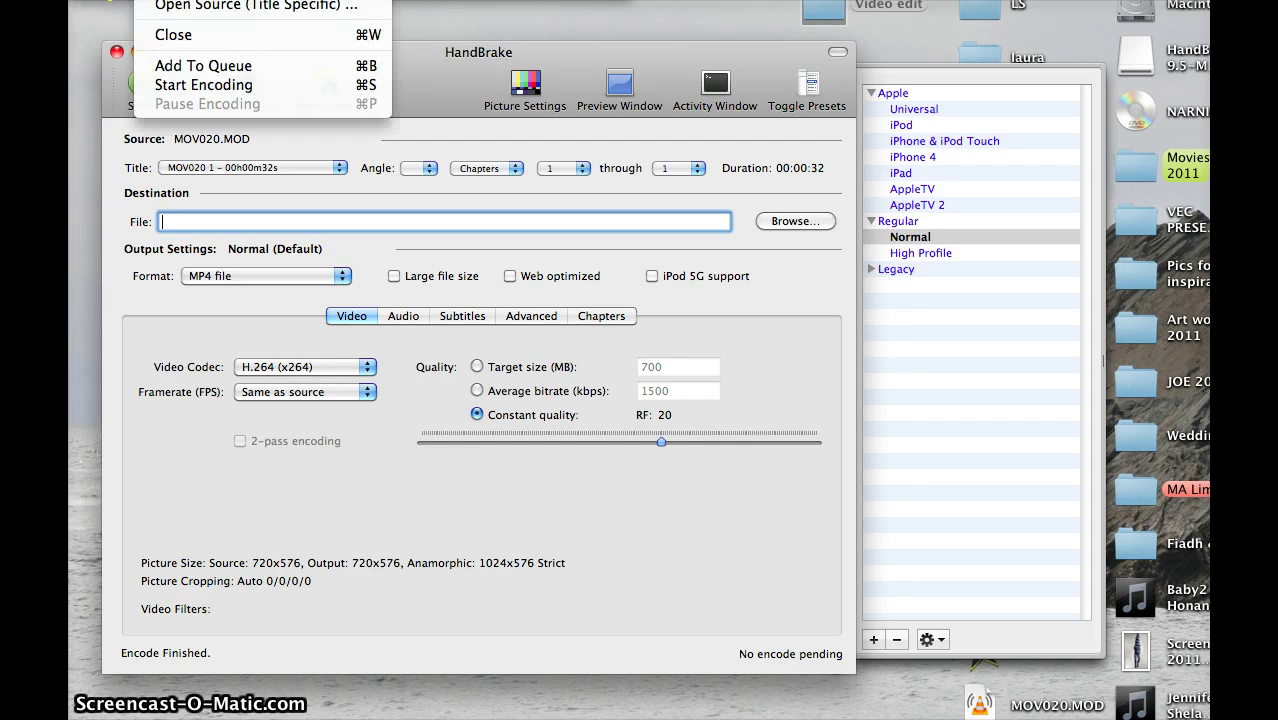
# - Load MOV020.MOD from the Desktop as HandBrake's source via File > Open Source
pyautogui.click(255, 4)
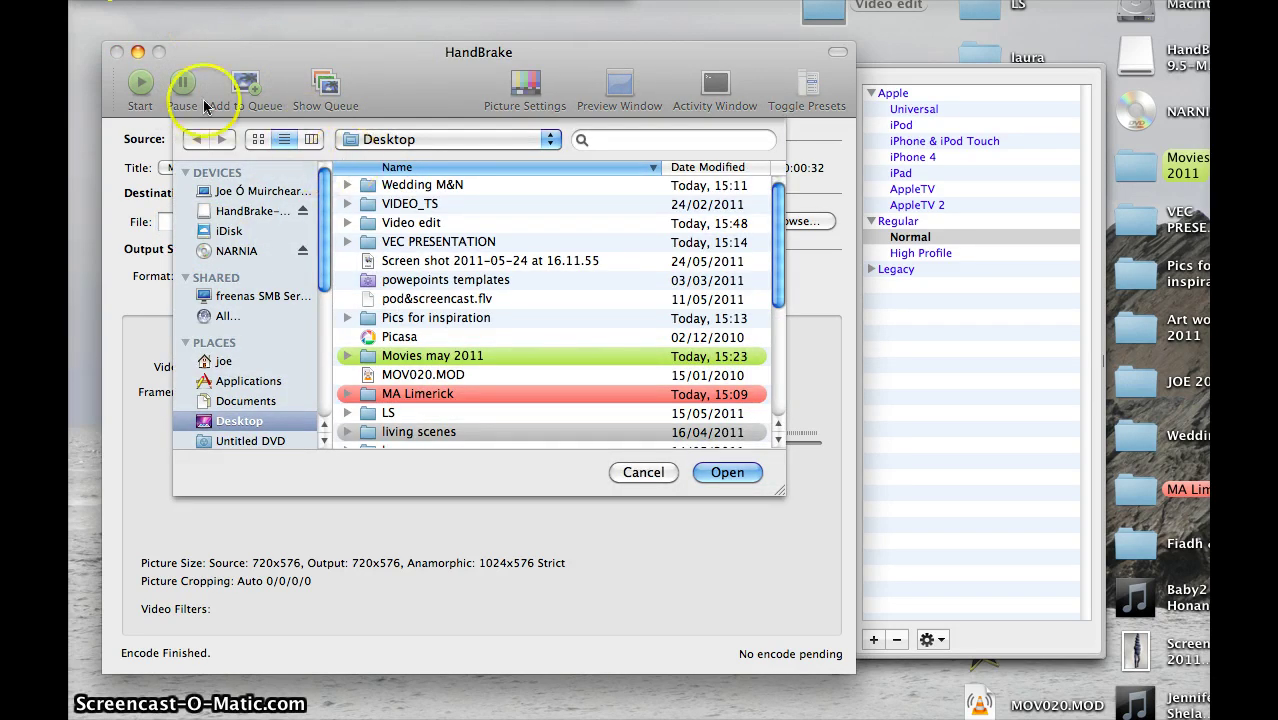
pyautogui.click(422, 376)
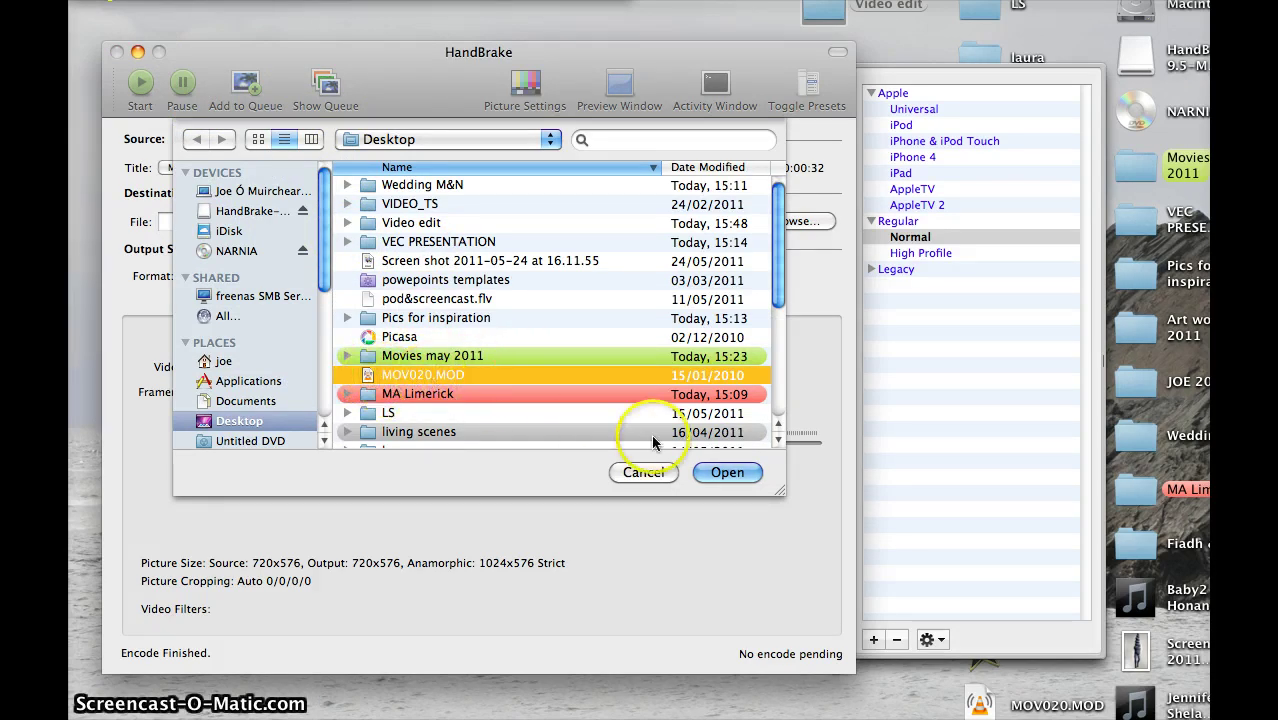
pyautogui.click(728, 473)
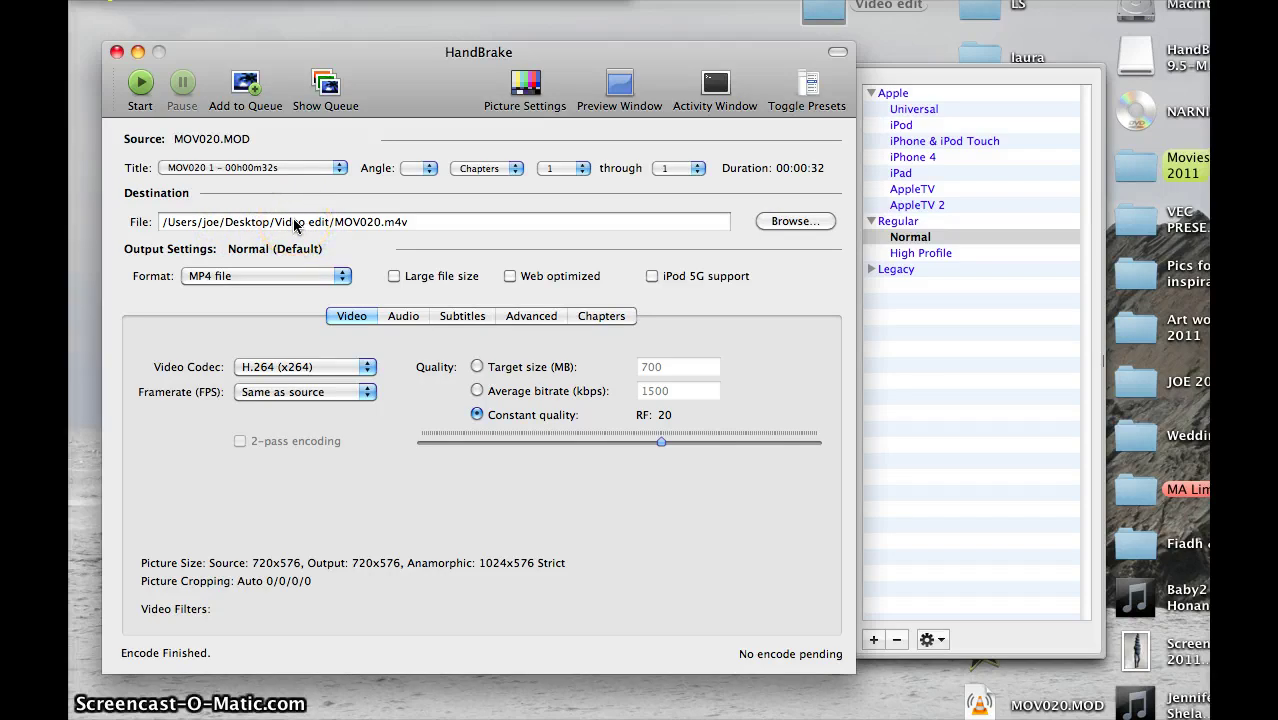
# - Point the output to MOV020 in the Desktop's Video edit folder and begin editing the file name
pyautogui.click(790, 221)
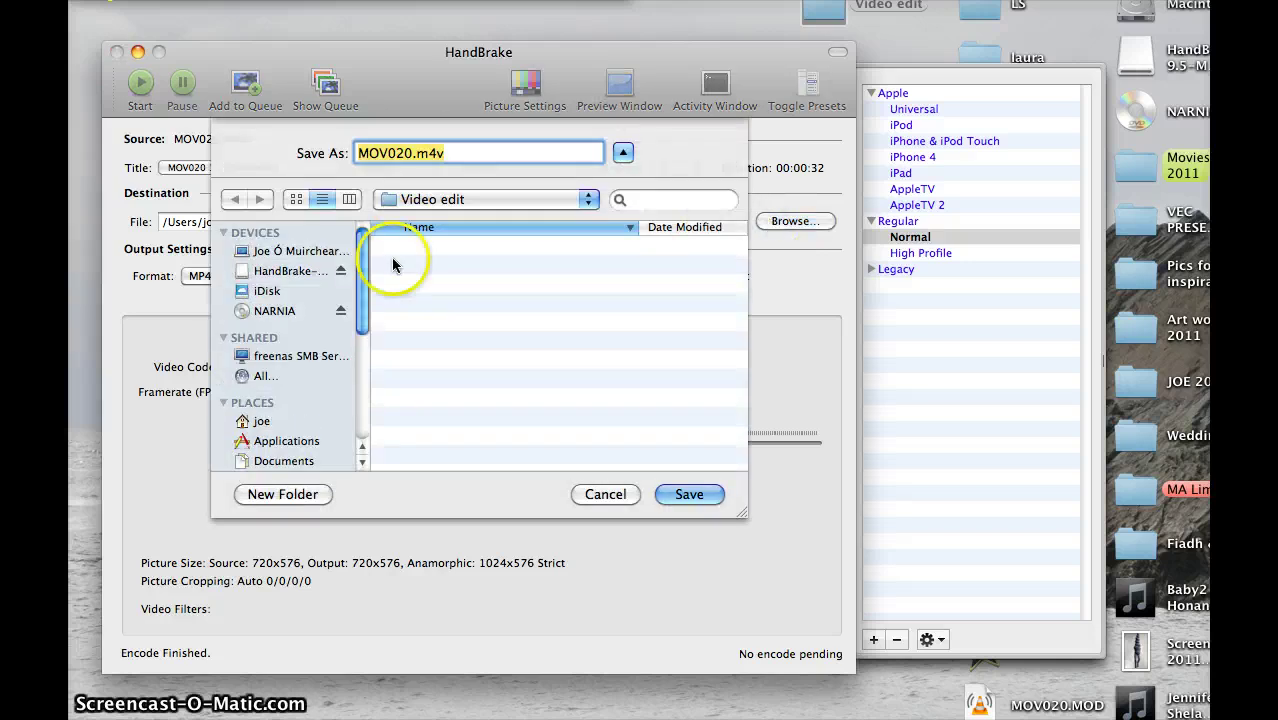
pyautogui.moveTo(365, 270); pyautogui.dragTo(317, 352)
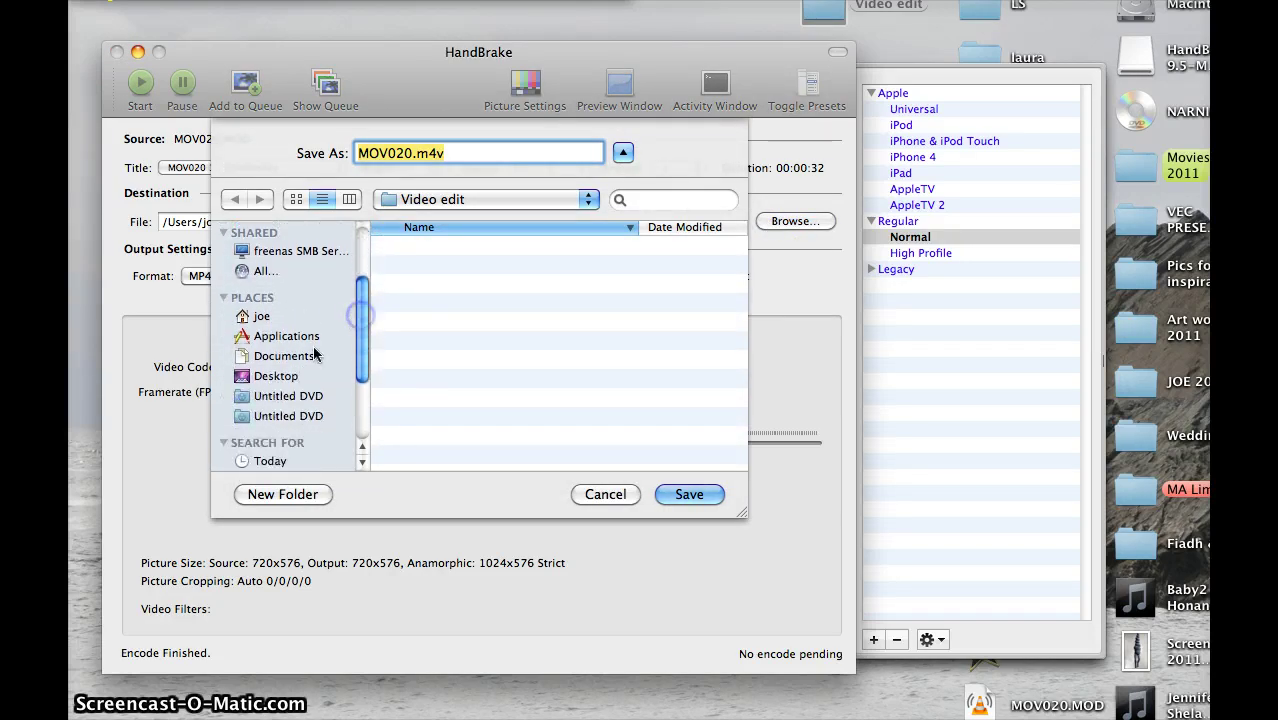
pyautogui.click(279, 378)
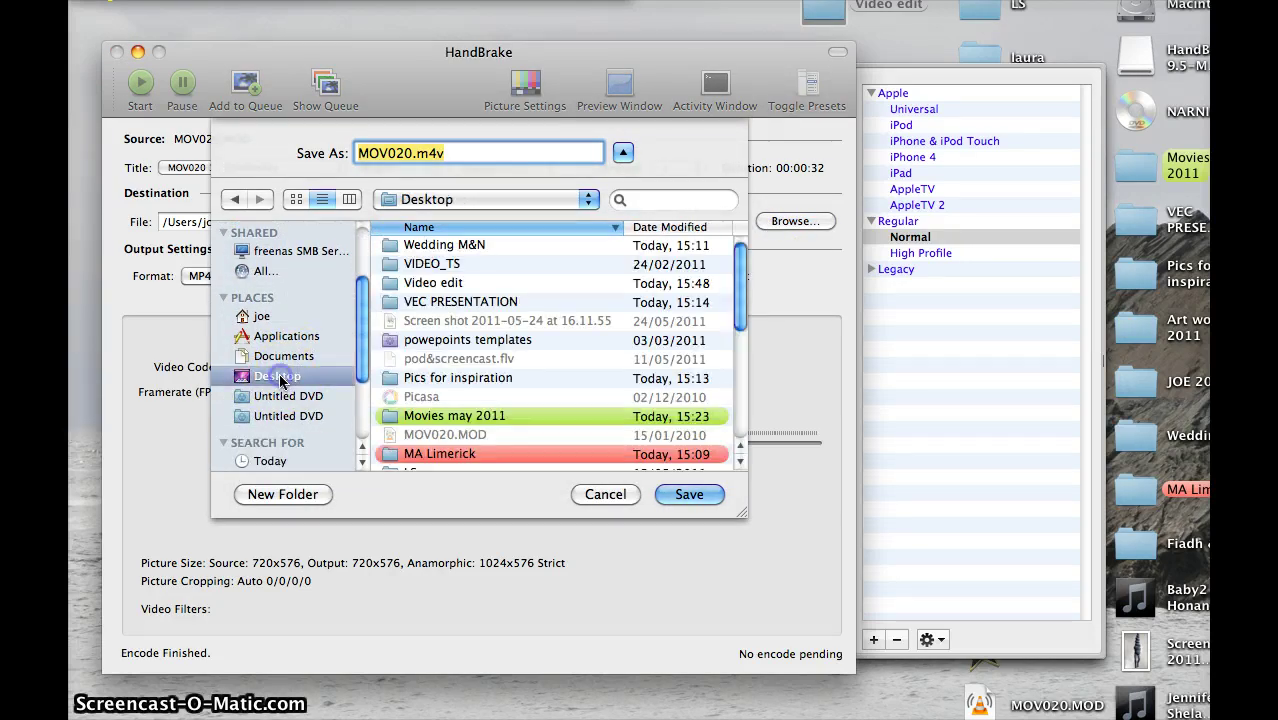
pyautogui.click(452, 287)
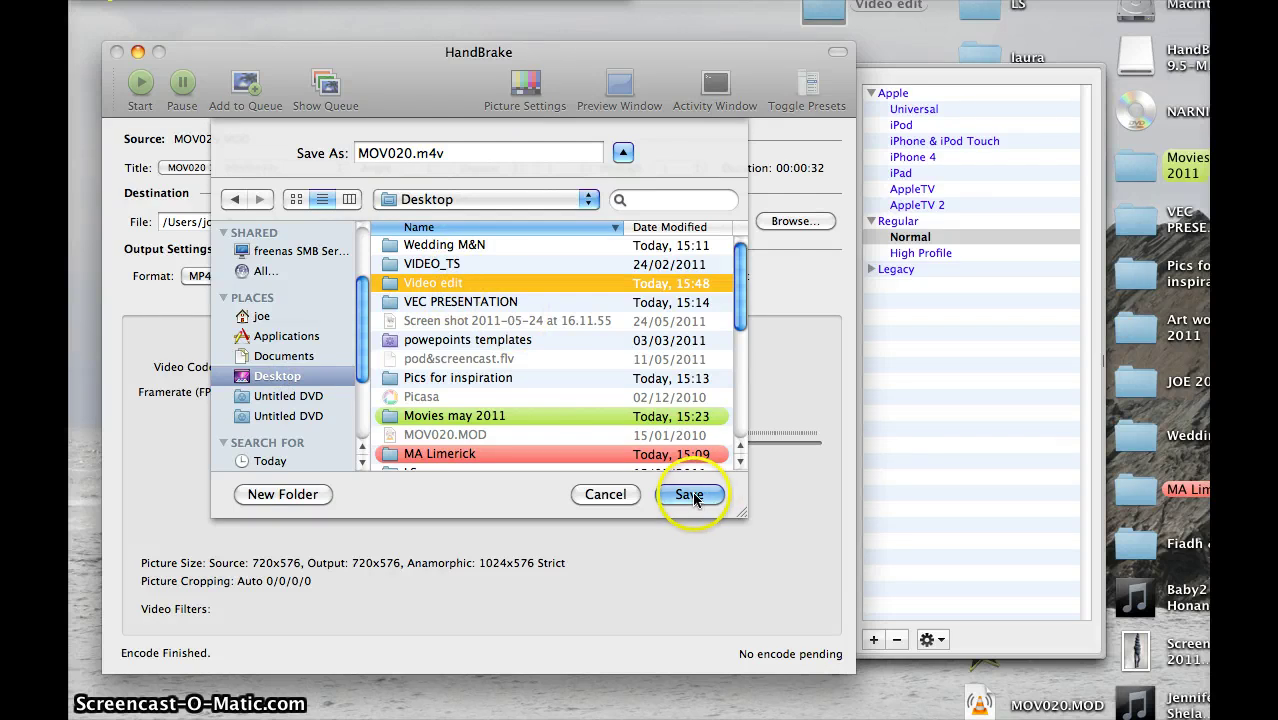
pyautogui.click(690, 494)
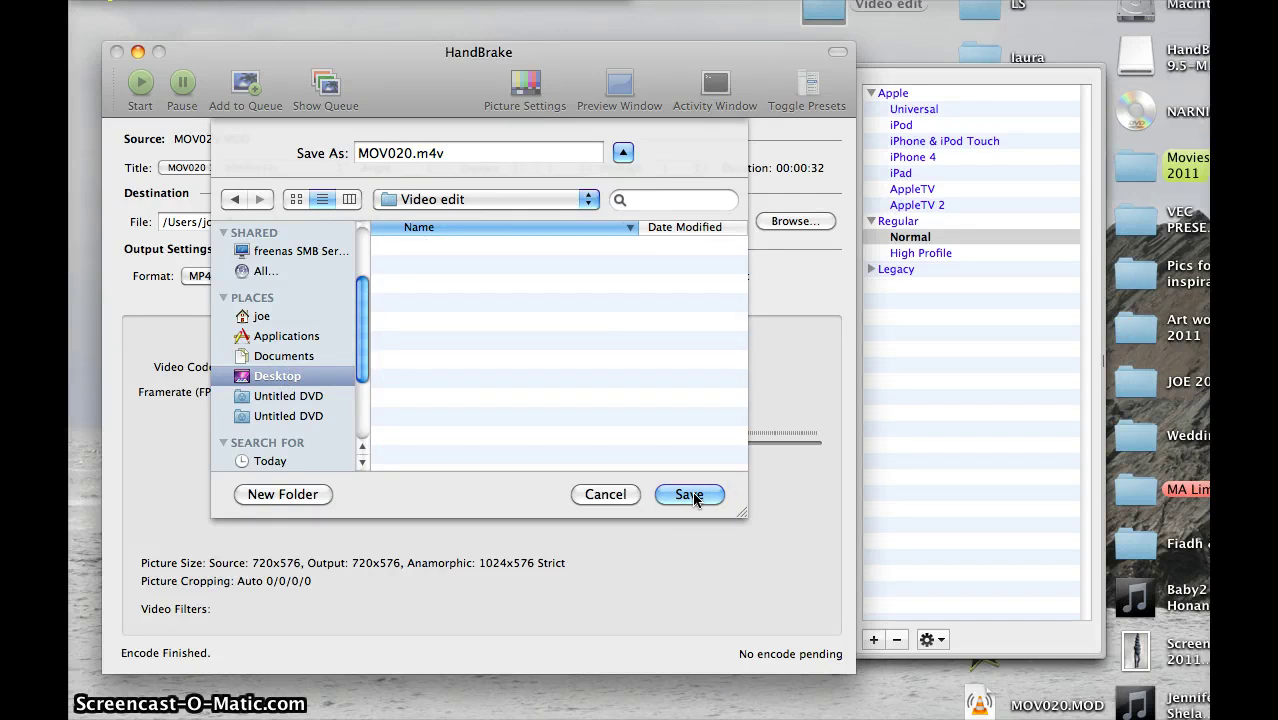
pyautogui.click(692, 493)
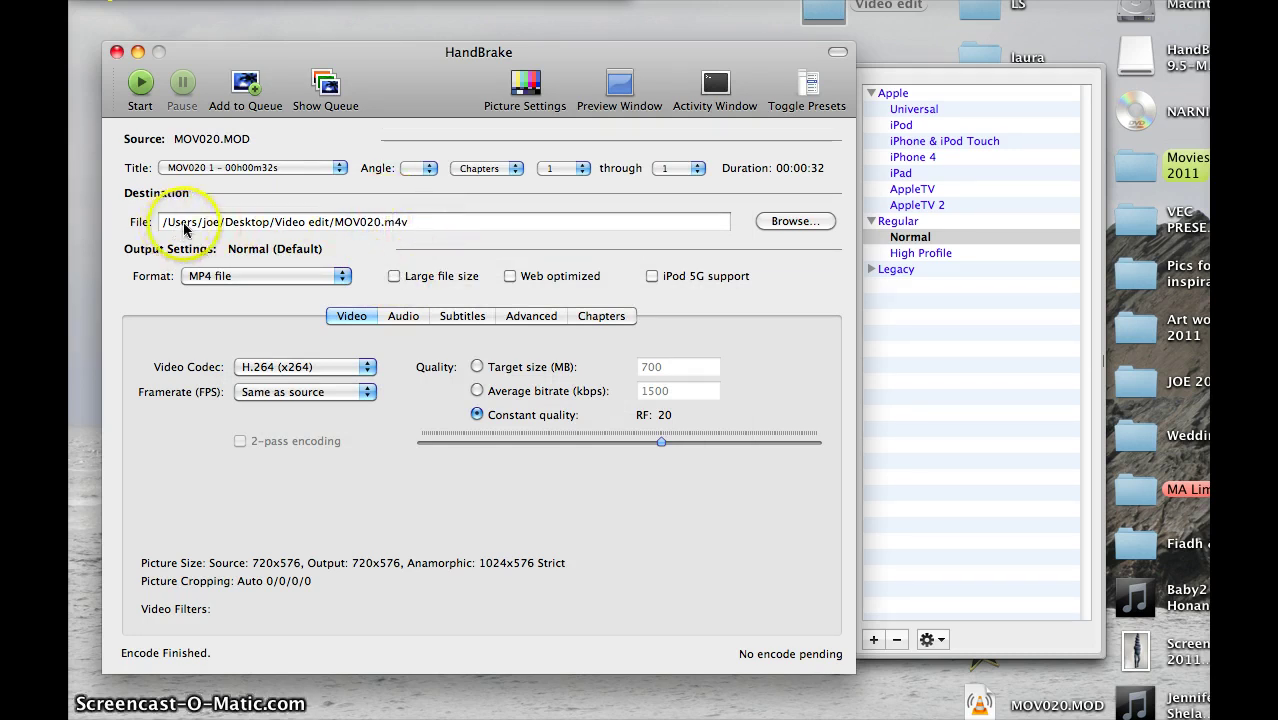
pyautogui.click(408, 224)
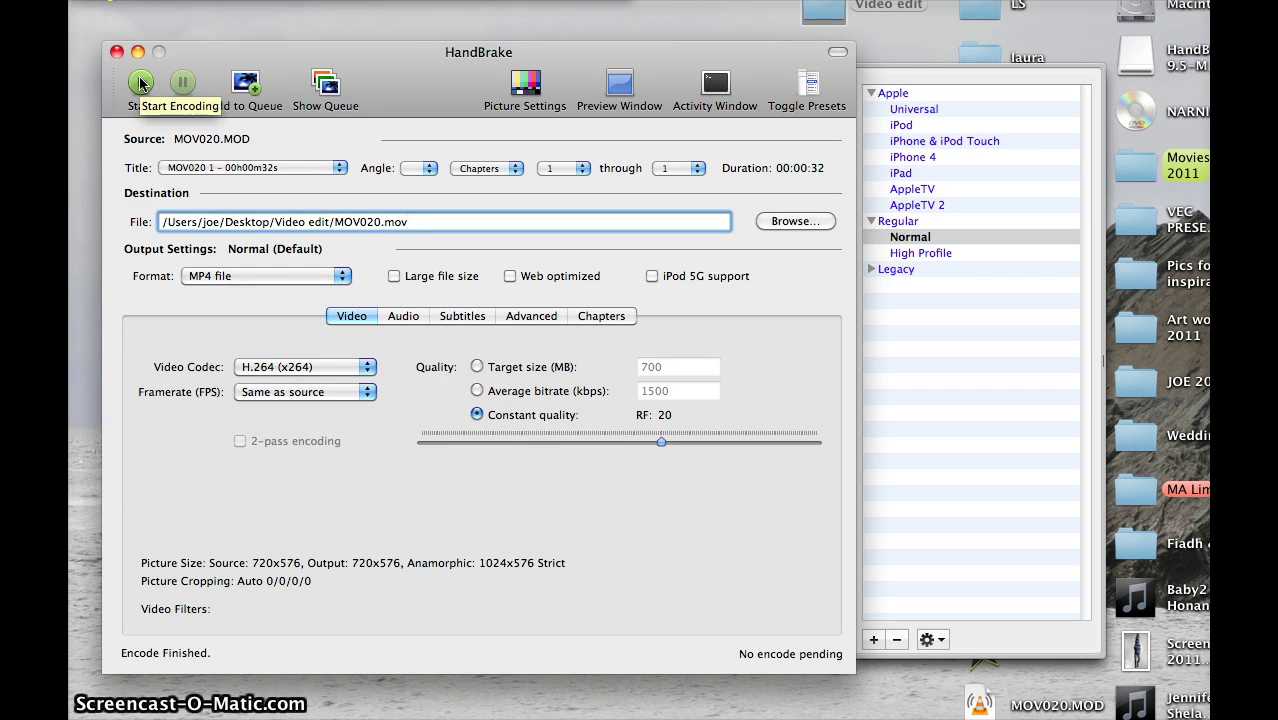
# - Start encoding MOV020.mov and check the H.264 (x264) video codec and audio track settings
pyautogui.click(140, 83)
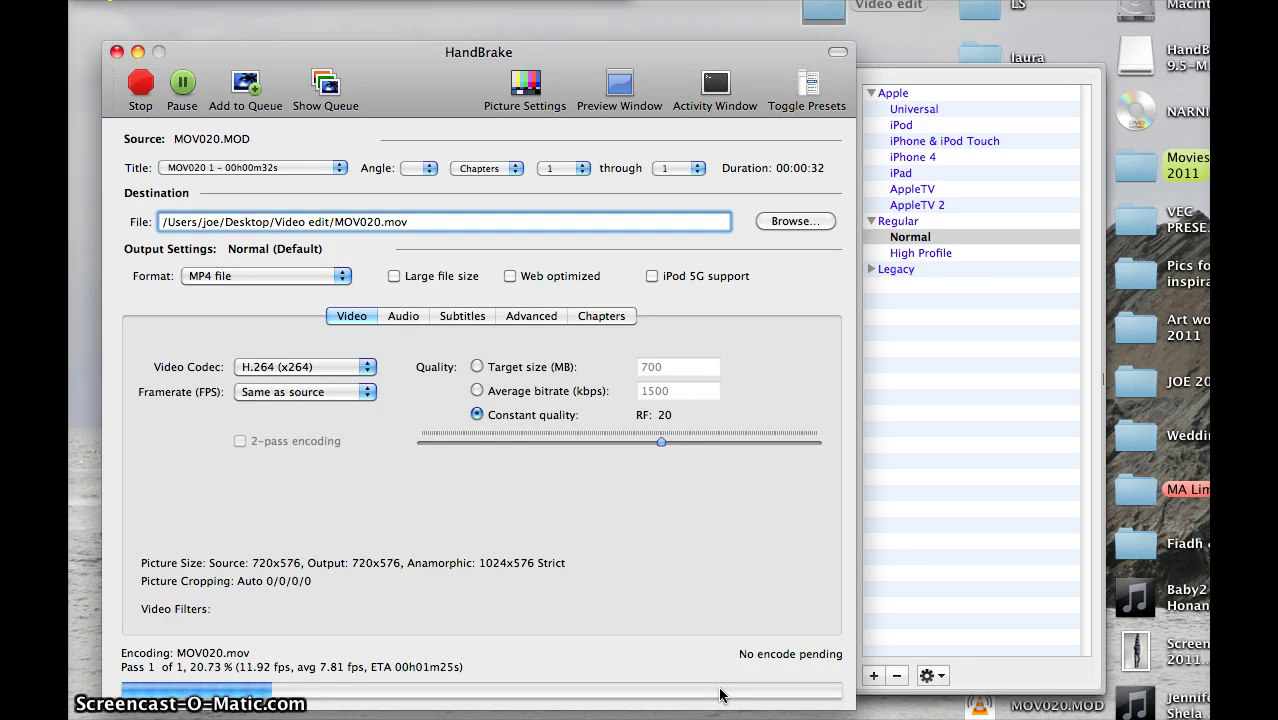
pyautogui.click(369, 370)
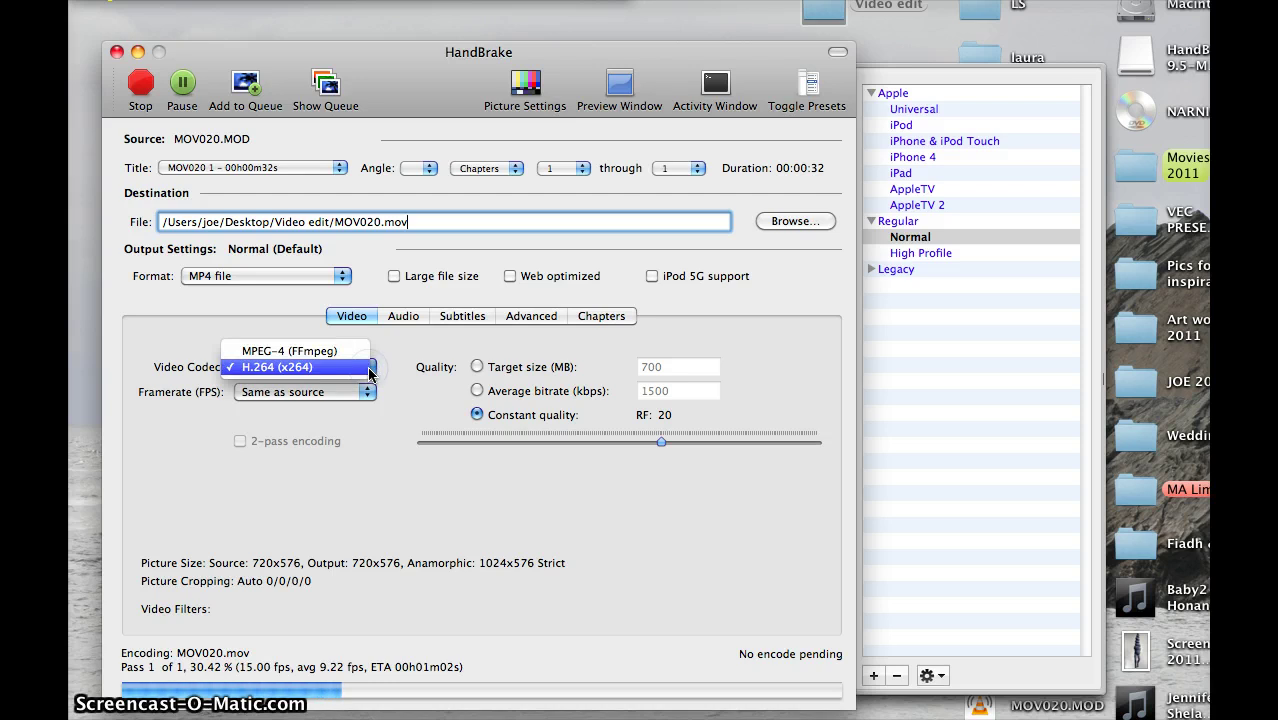
pyautogui.click(385, 452)
pyautogui.click(395, 319)
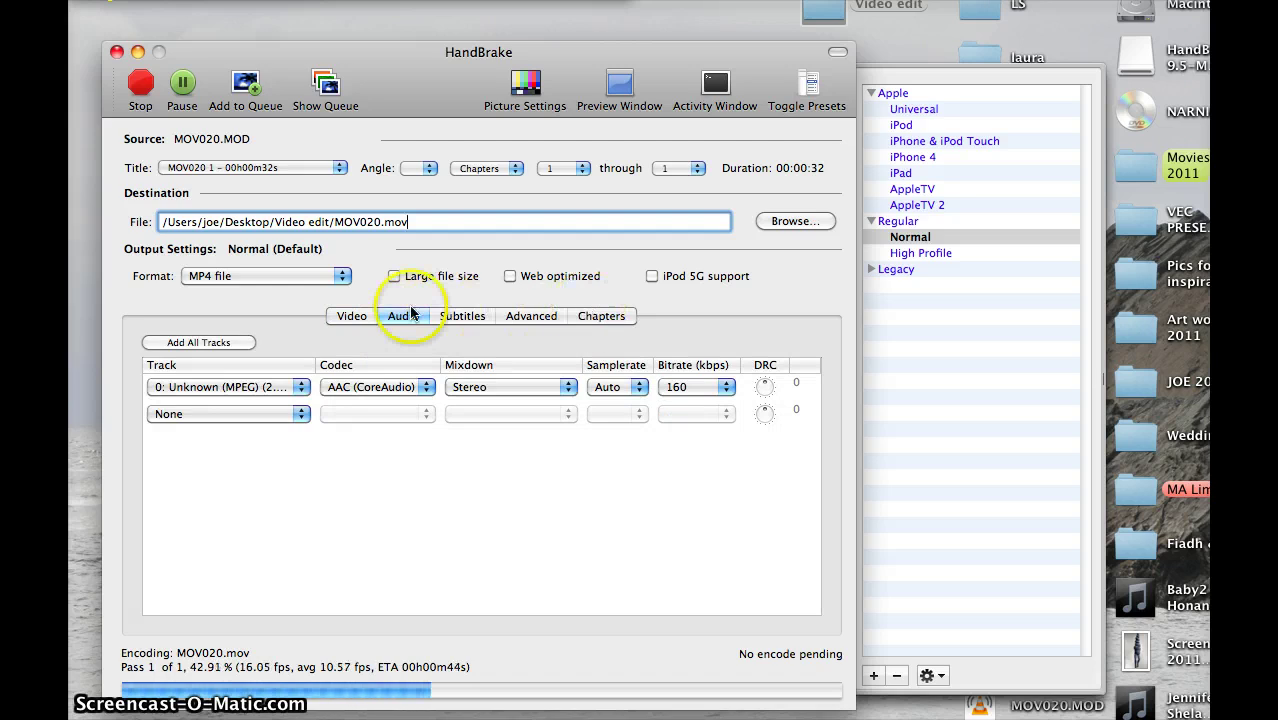
pyautogui.click(360, 318)
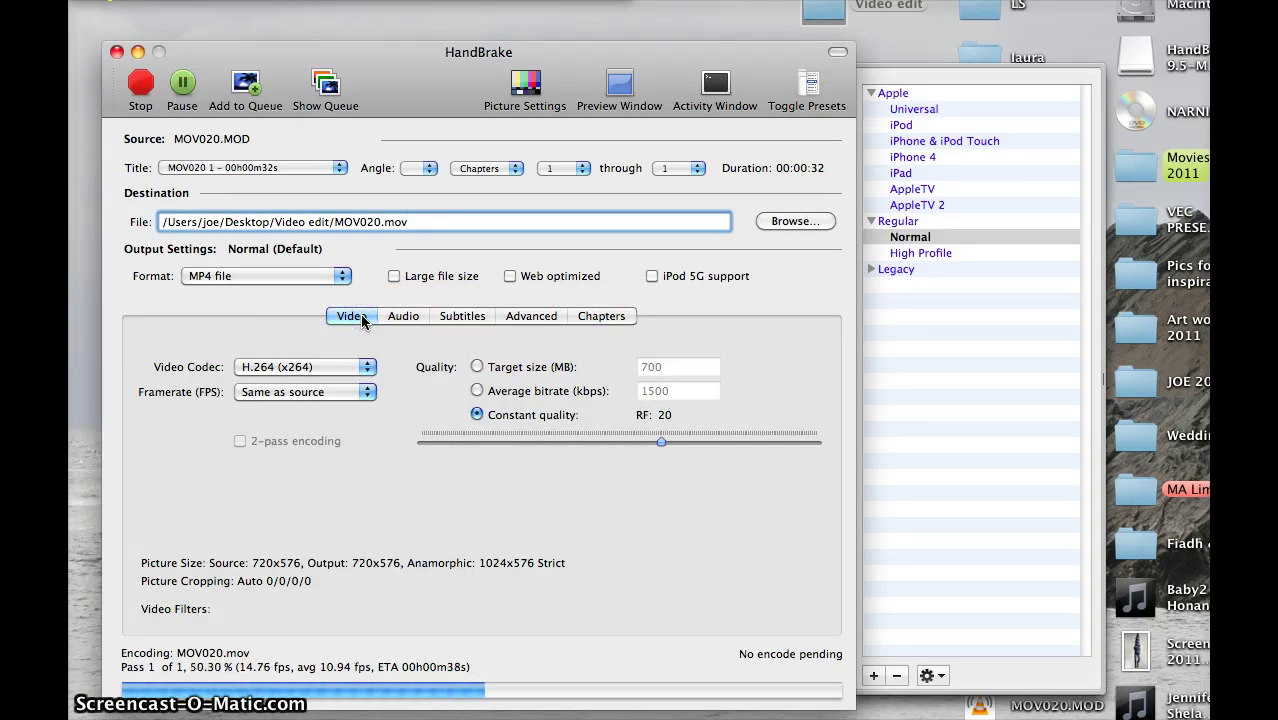
# - Dismiss the queue-finished alert once encoding completes and minimize HandBrake
pyautogui.click(484, 436)
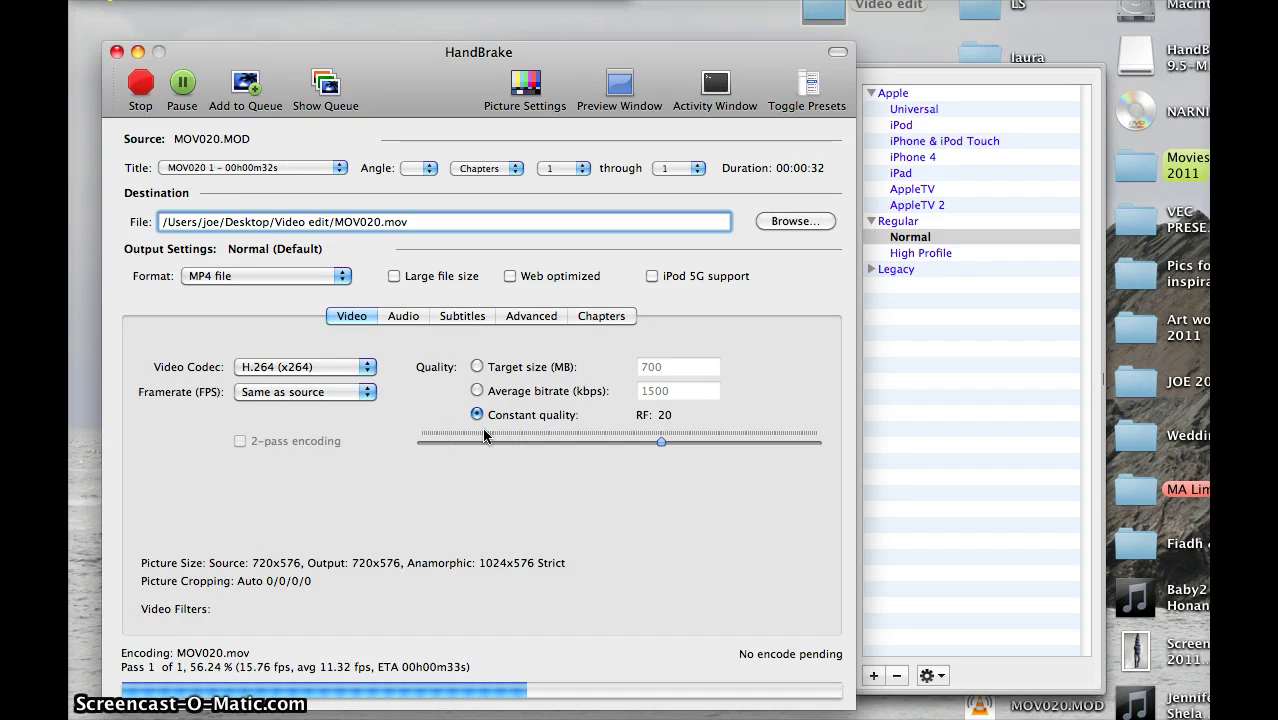
pyautogui.click(569, 580)
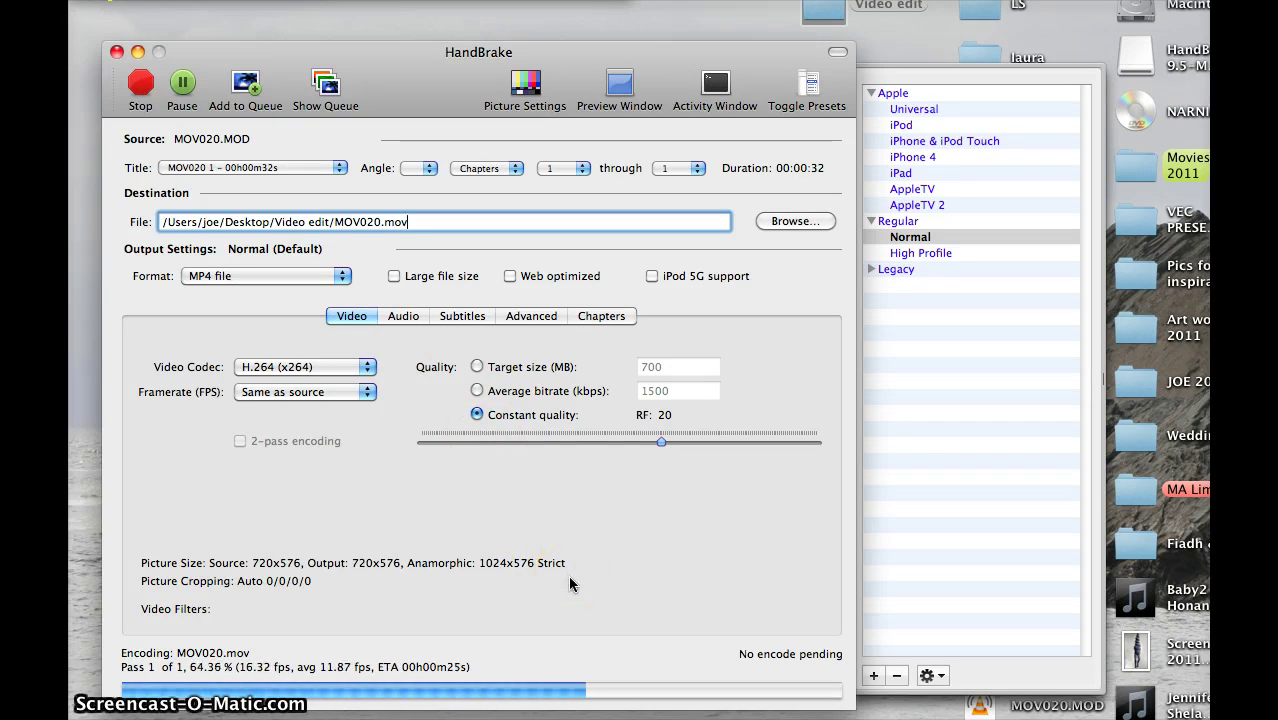
pyautogui.click(545, 555)
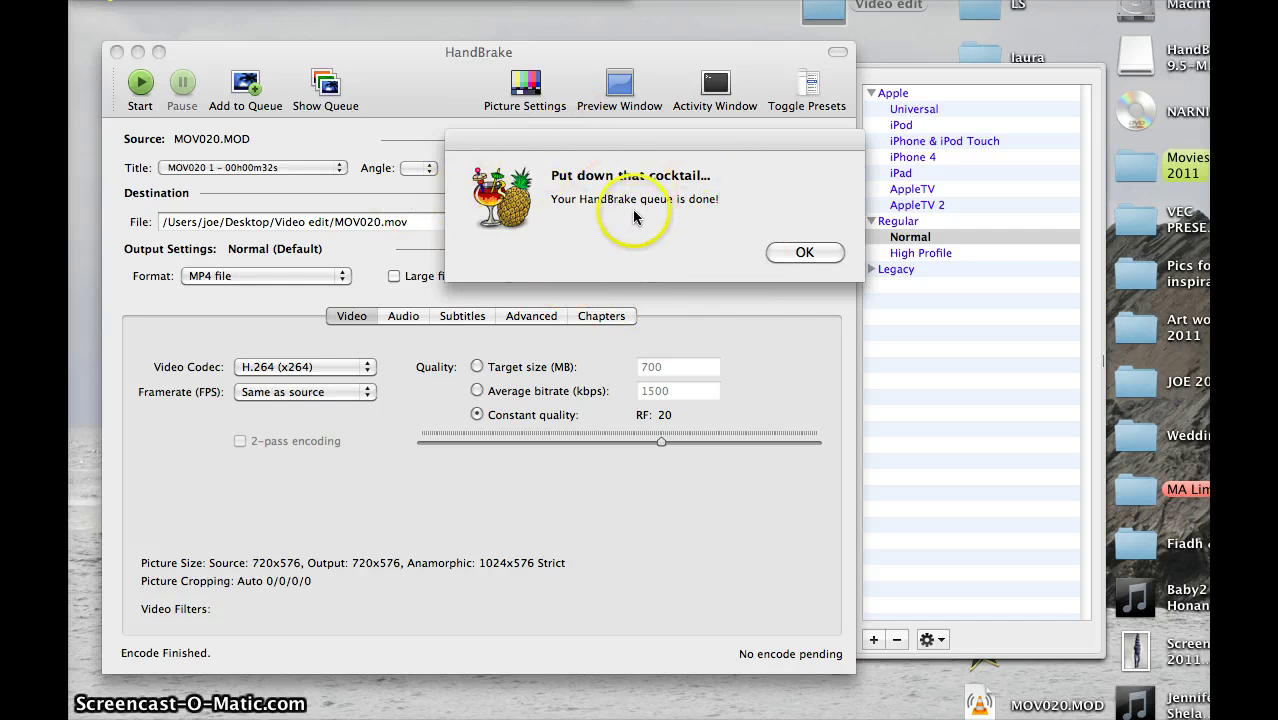
pyautogui.click(829, 256)
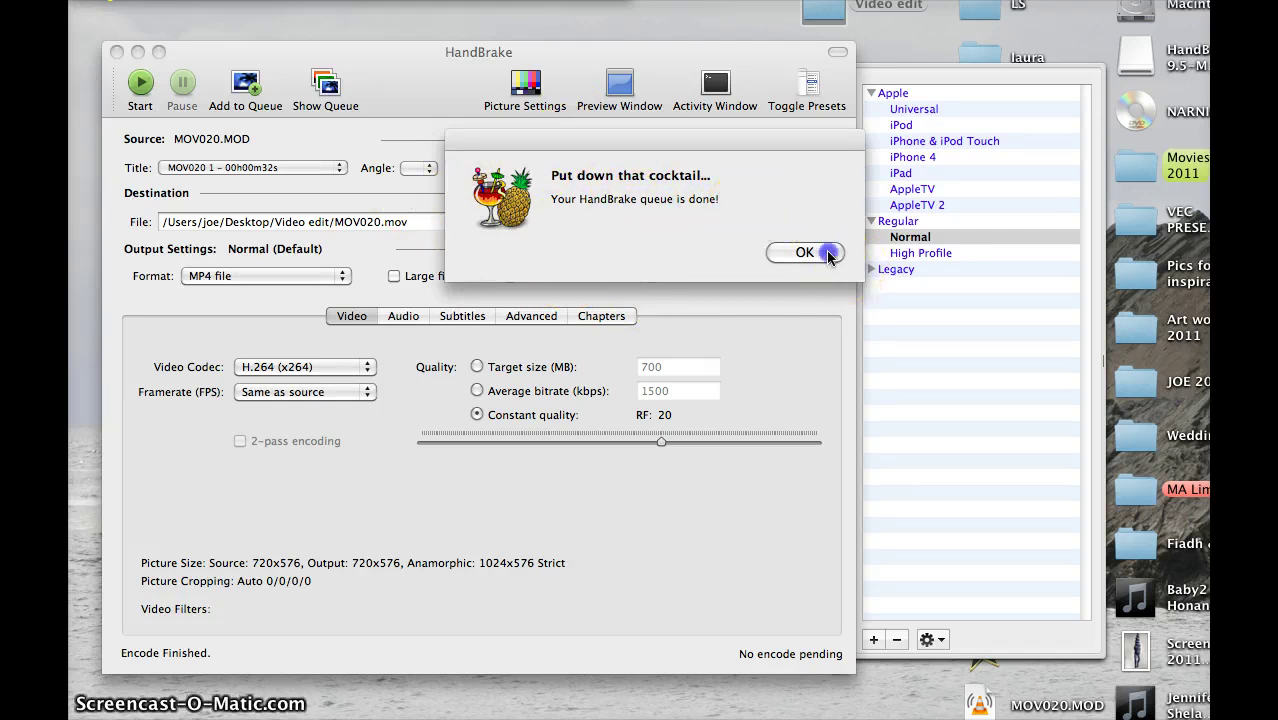
pyautogui.click(138, 52)
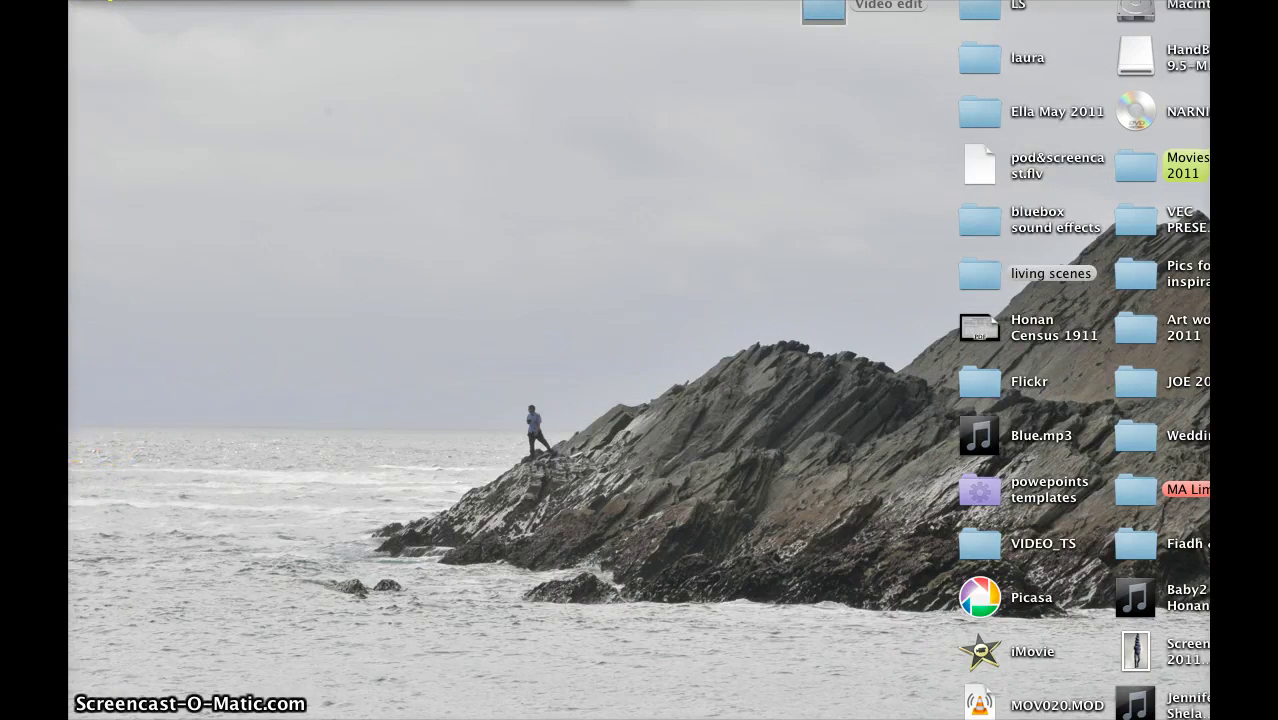
# - Reopen iMovie and import MOV020.mov from the Video edit folder into New Event 1
pyautogui.click(72, 459)
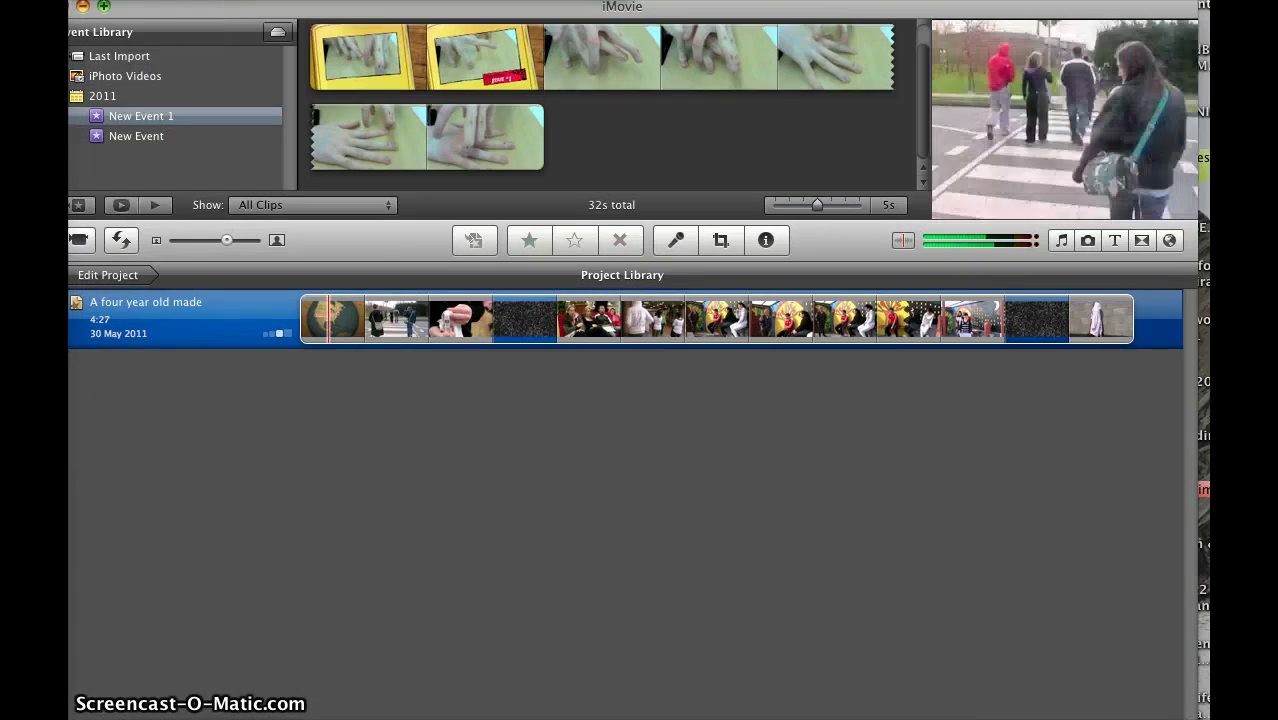
pyautogui.click(130, 1)
pyautogui.moveTo(186, 340)
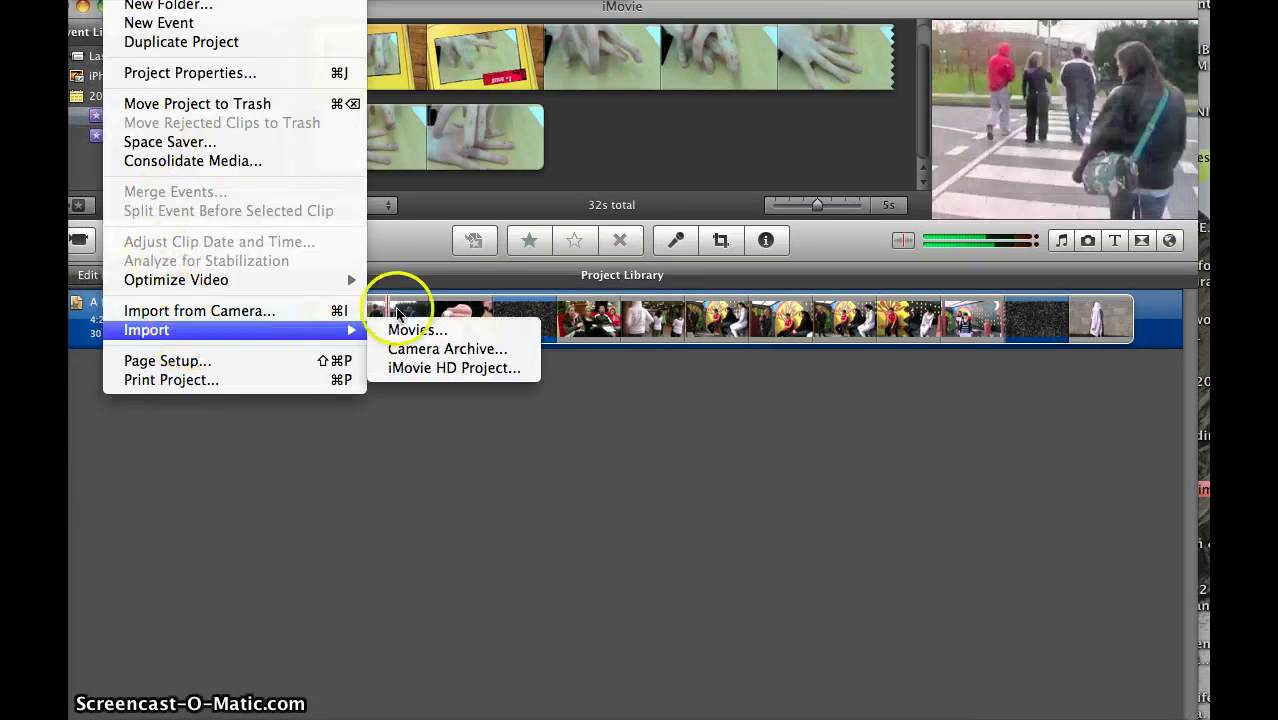
pyautogui.click(446, 340)
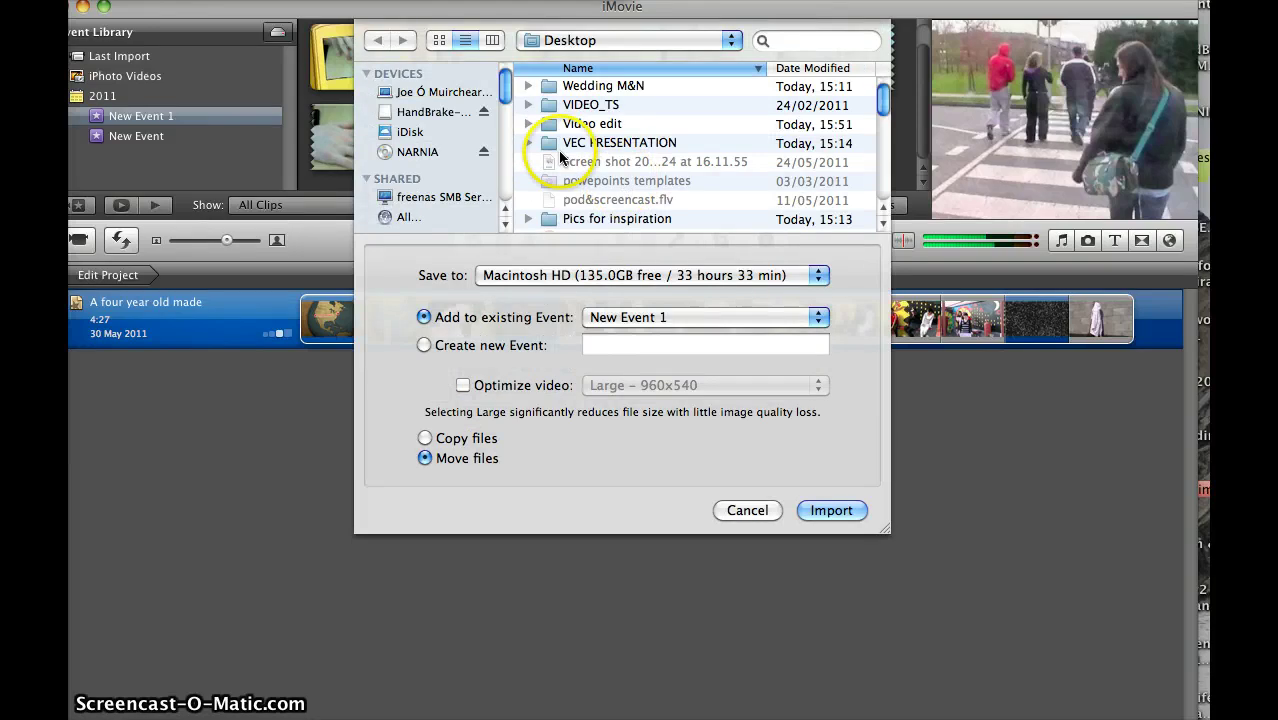
pyautogui.click(562, 124)
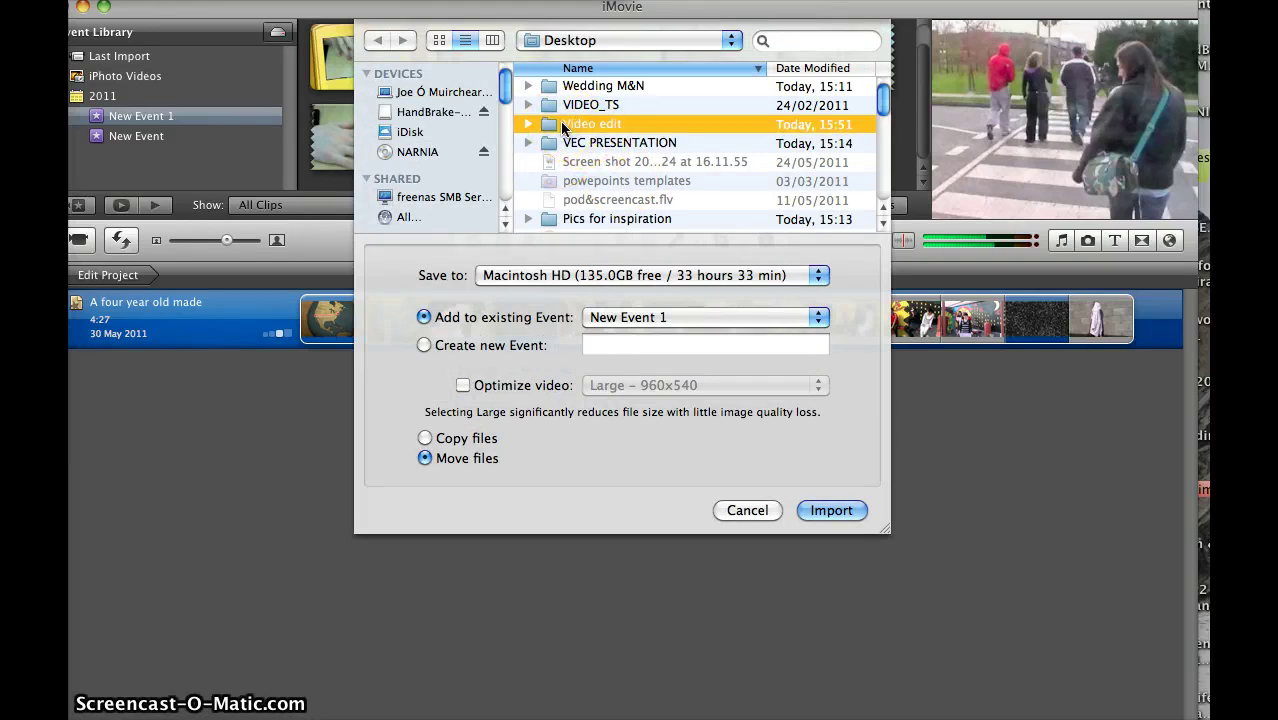
pyautogui.doubleClick(562, 124)
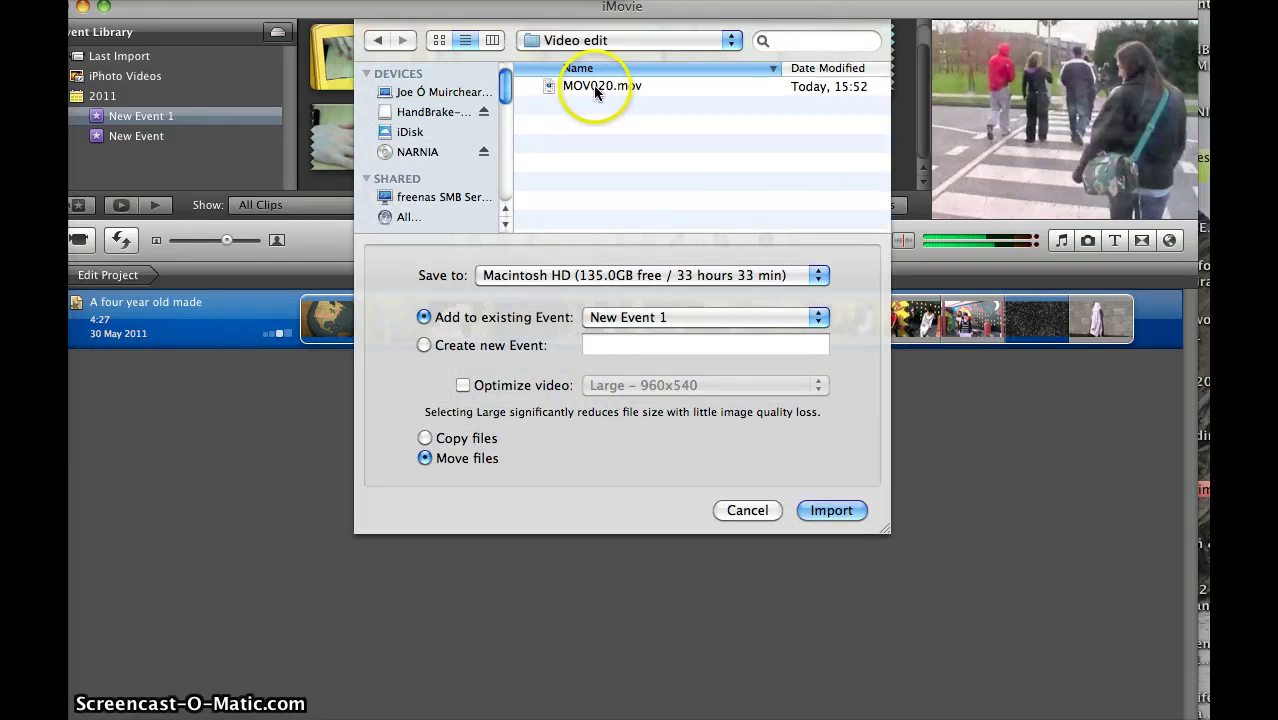
pyautogui.click(596, 91)
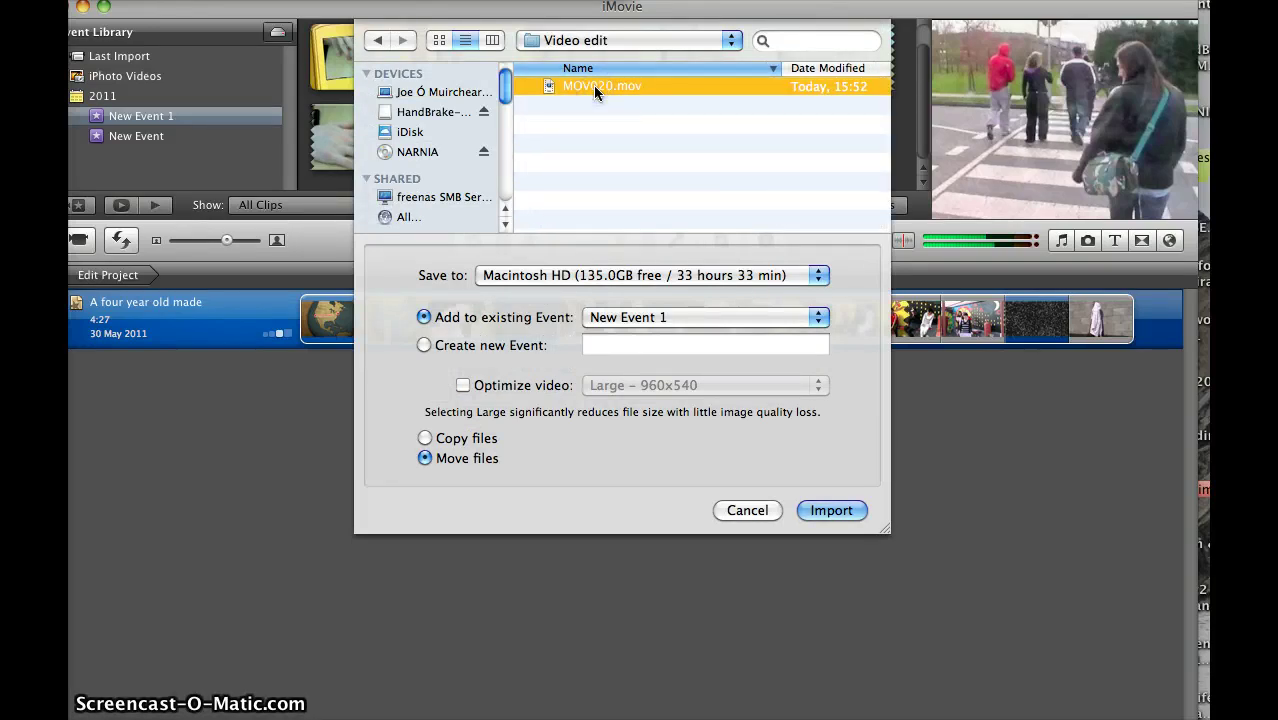
pyautogui.click(833, 510)
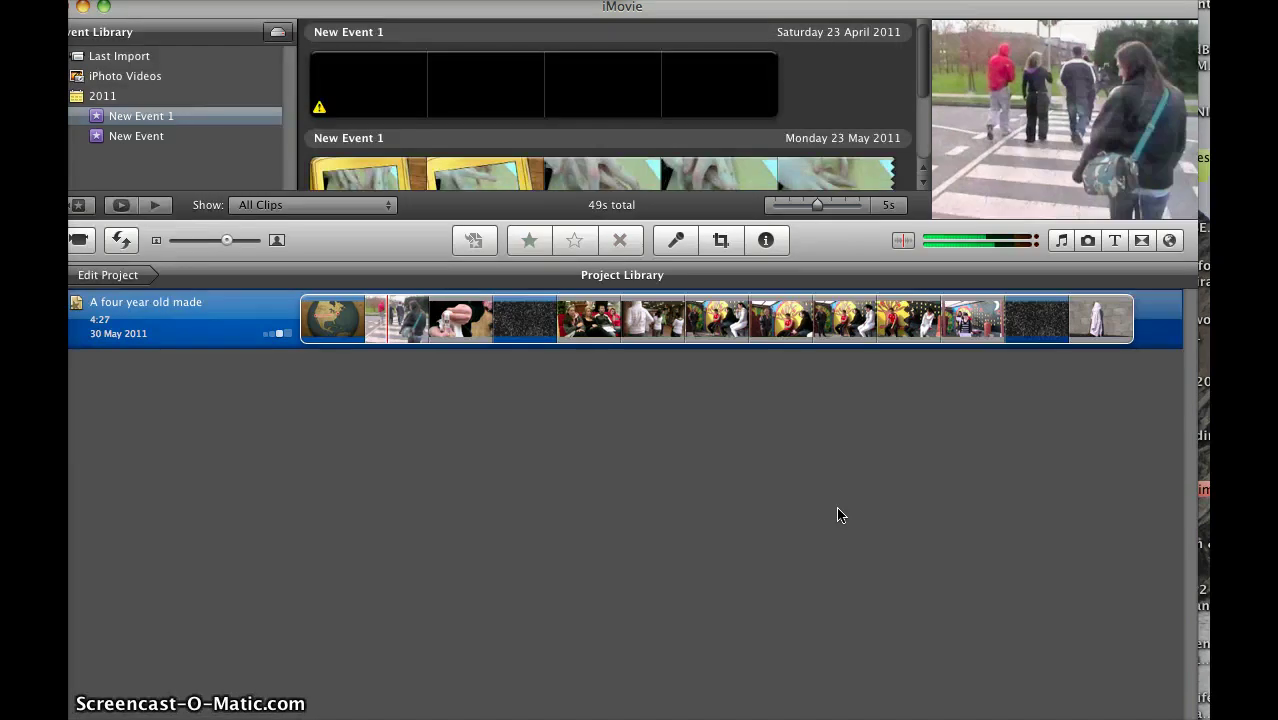
# - Open New Event 1 in the Event Library and skim the newly imported 23 April 2011 clip
pyautogui.click(816, 505)
pyautogui.click(188, 277)
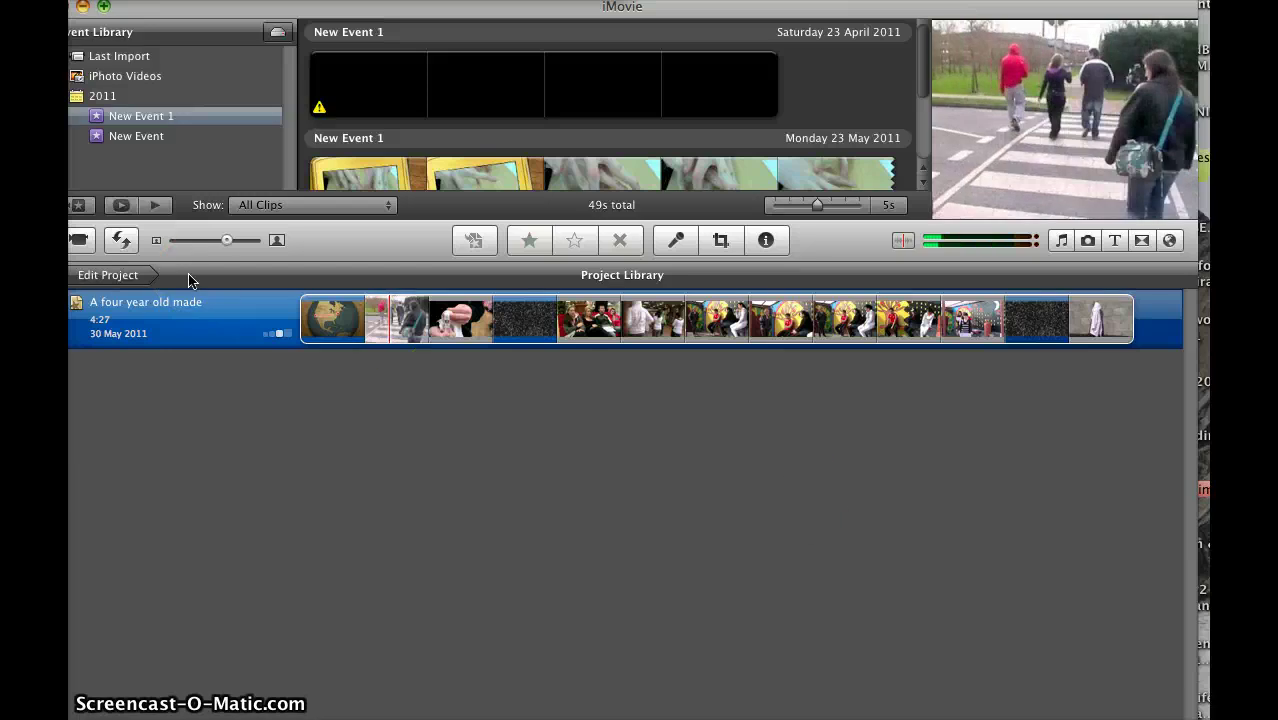
pyautogui.click(116, 140)
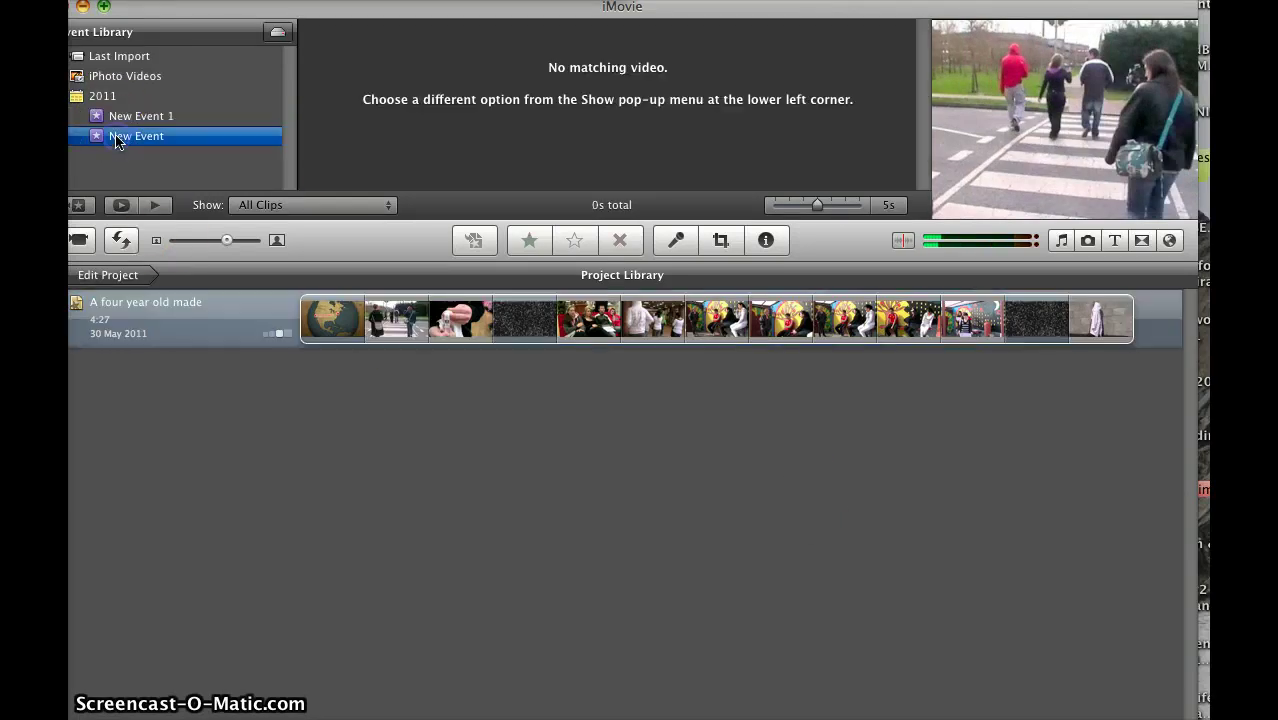
pyautogui.click(116, 119)
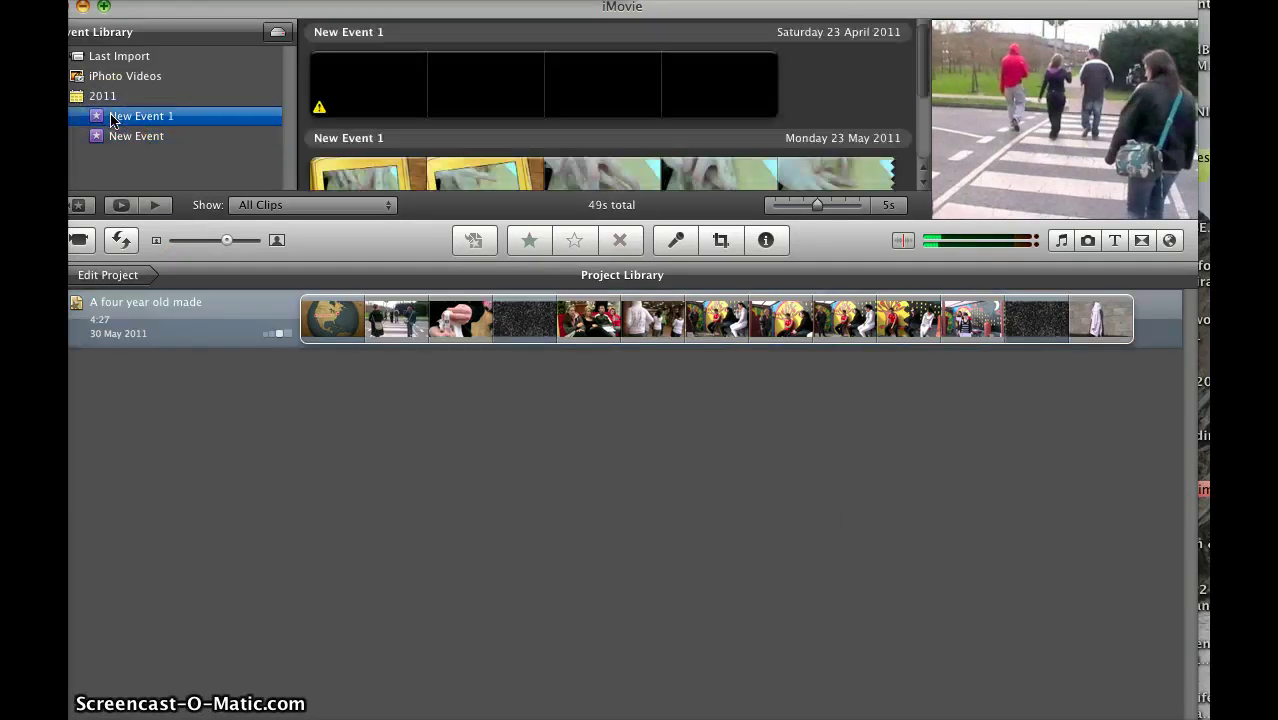
pyautogui.click(323, 100)
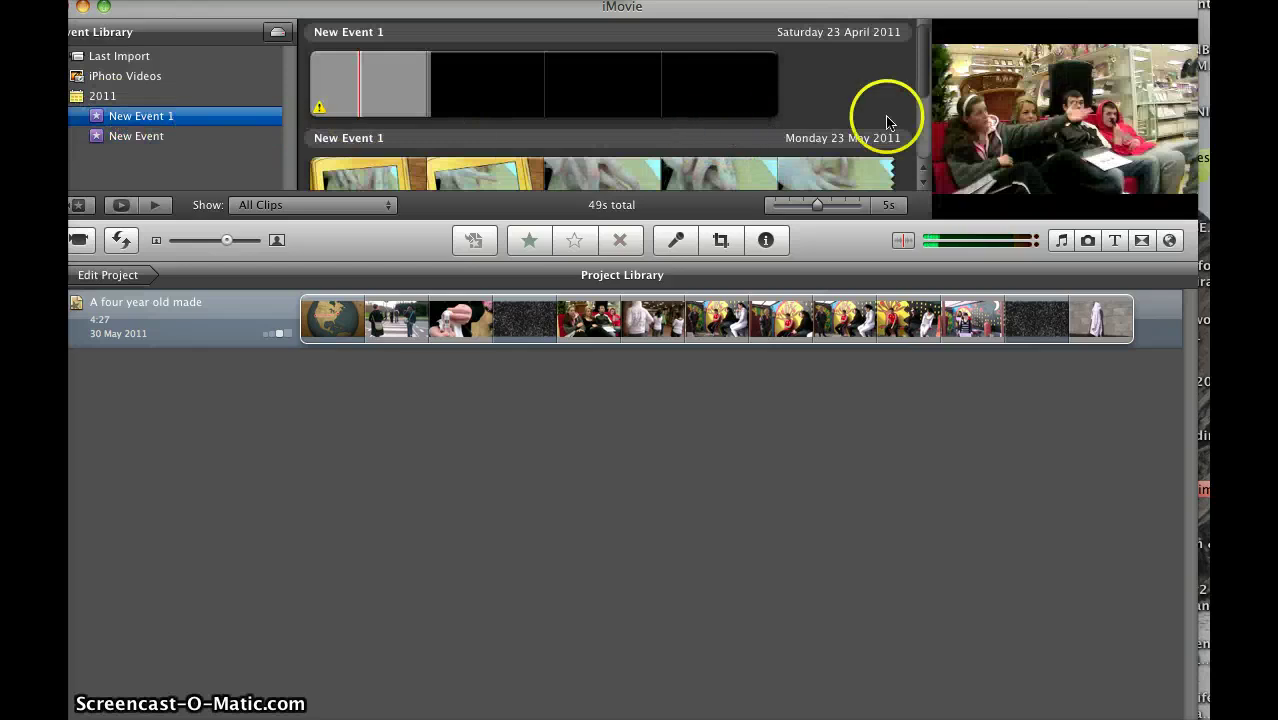